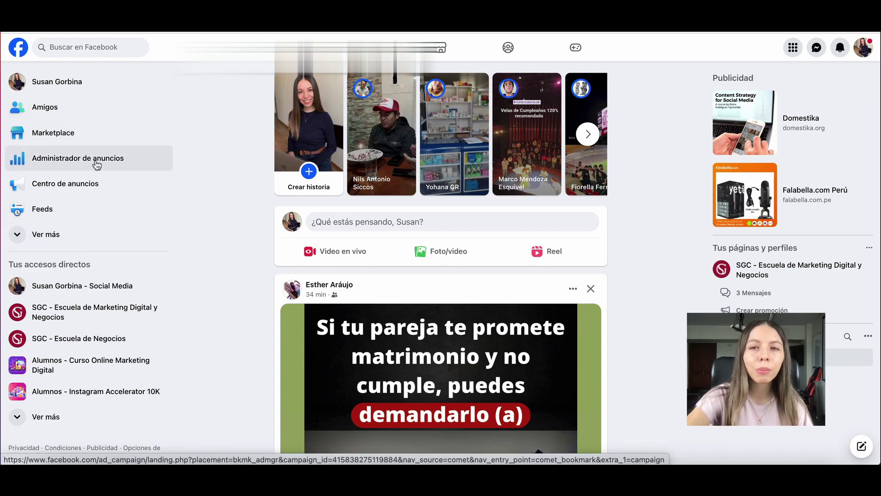
Step: Start a new campaign in Meta Ads Manager and choose Tráfico as its objective
click(792, 57)
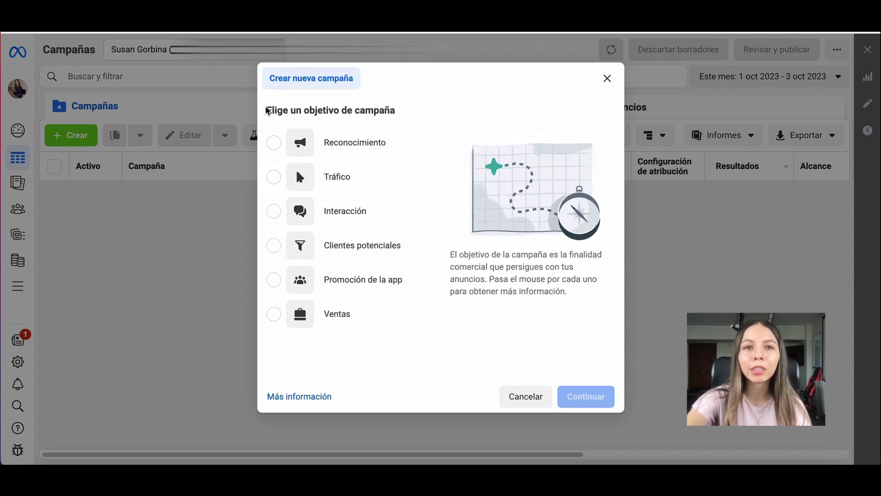
drag(268, 111, 390, 115)
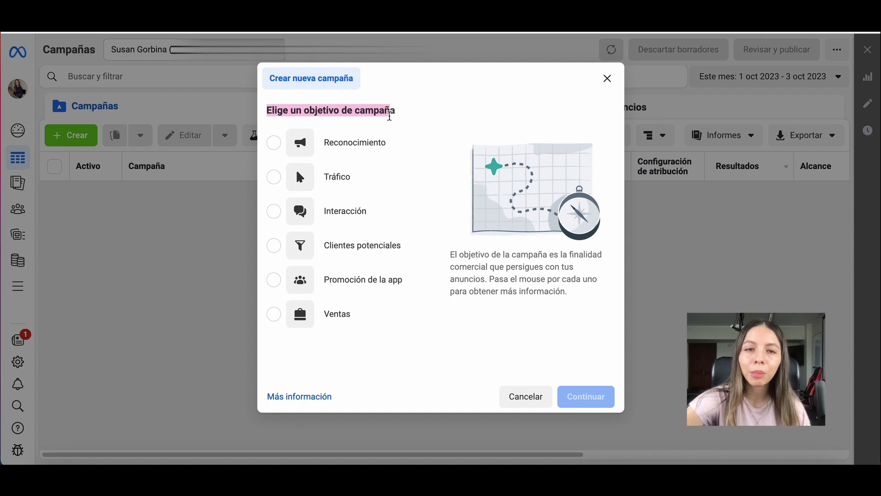
click(344, 180)
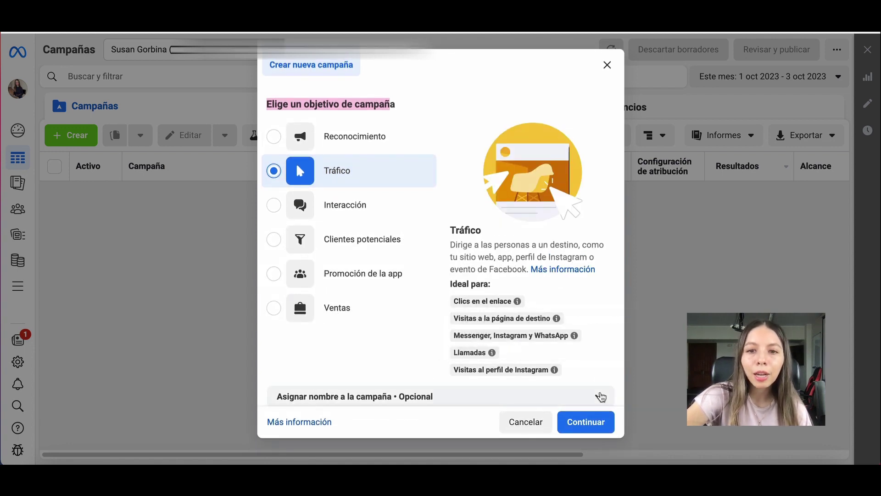
Step: Expand the optional naming section and name the campaign "publicids crecimiento"
click(599, 398)
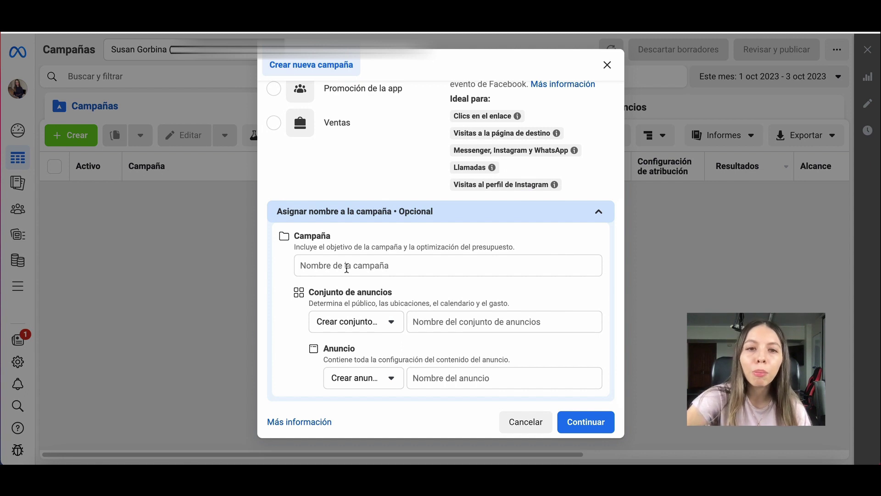
click(346, 268)
text(pu)
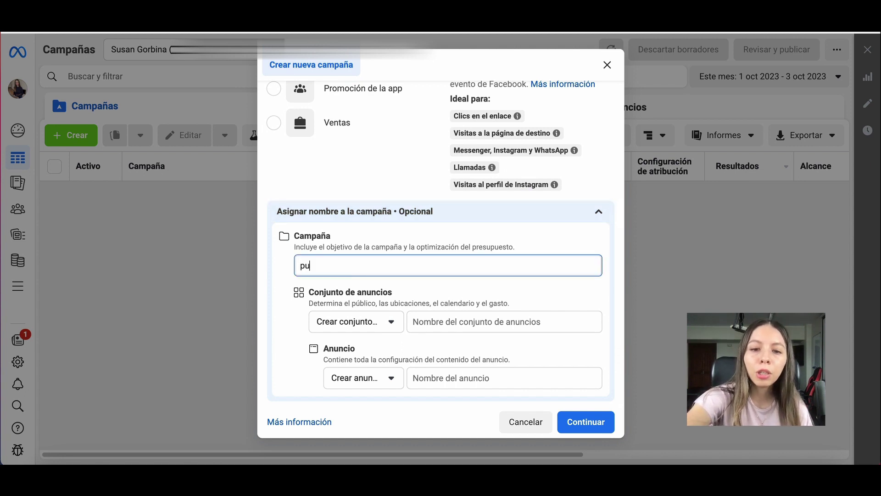
text(blicid)
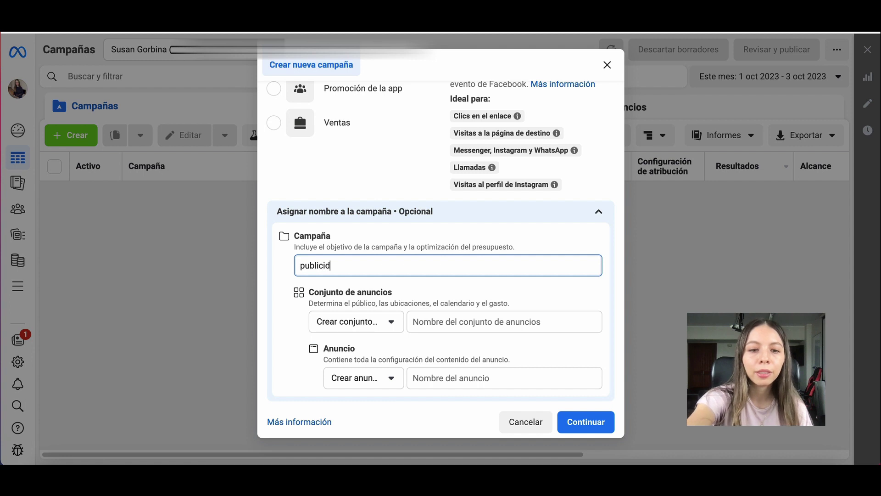
text(s crecimiento)
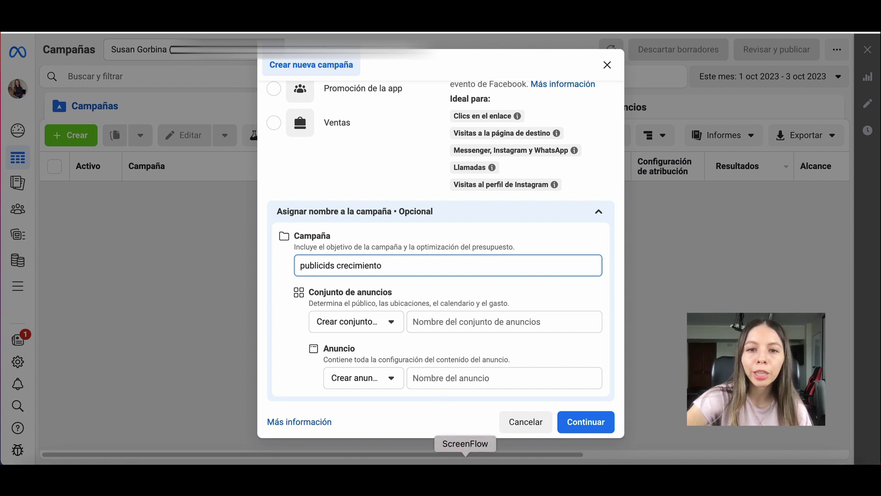
Step: Continue with the manual traffic campaign configuration (Campaña manual de tráfico) to create the draft
click(587, 423)
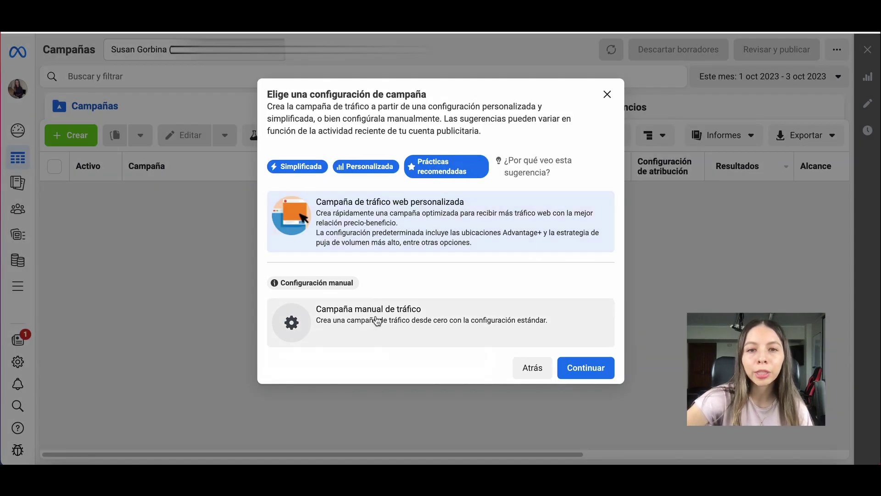
click(434, 321)
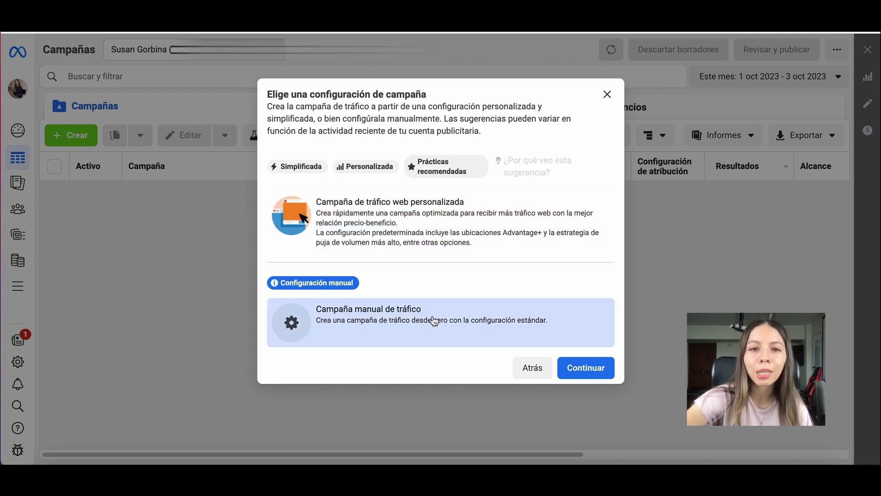
click(586, 369)
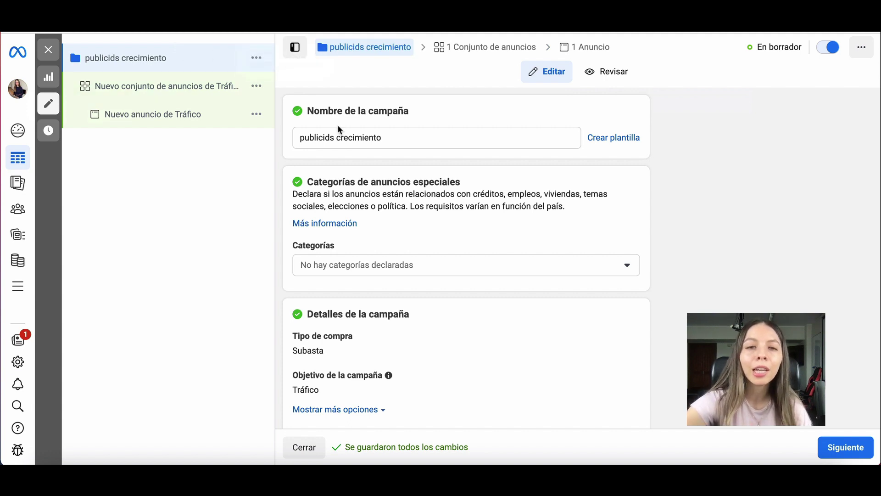
Step: Review the campaign's name, special ad categories and details, and proceed to the ad set settings
drag(401, 137, 290, 134)
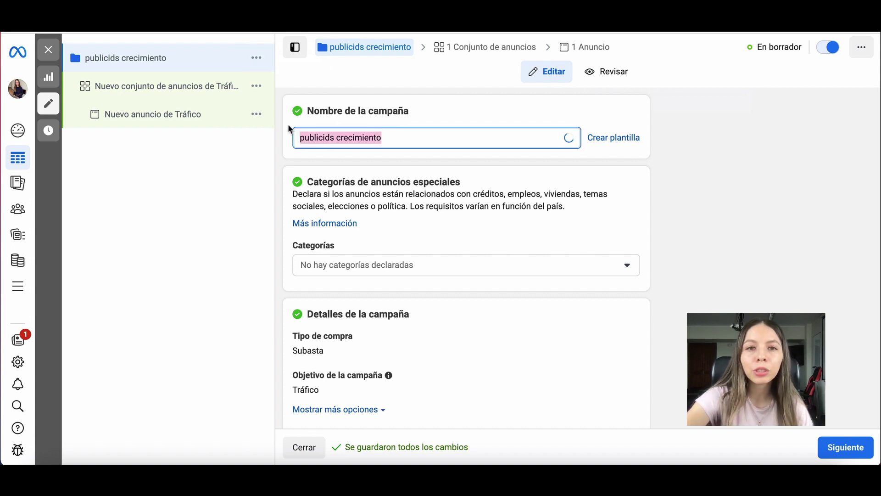
scroll(333, 237, down, 2)
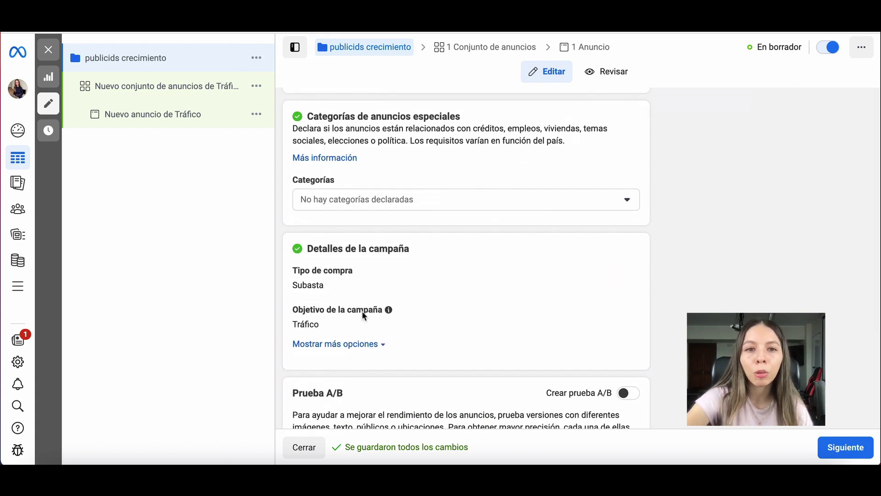
scroll(365, 316, down, 1)
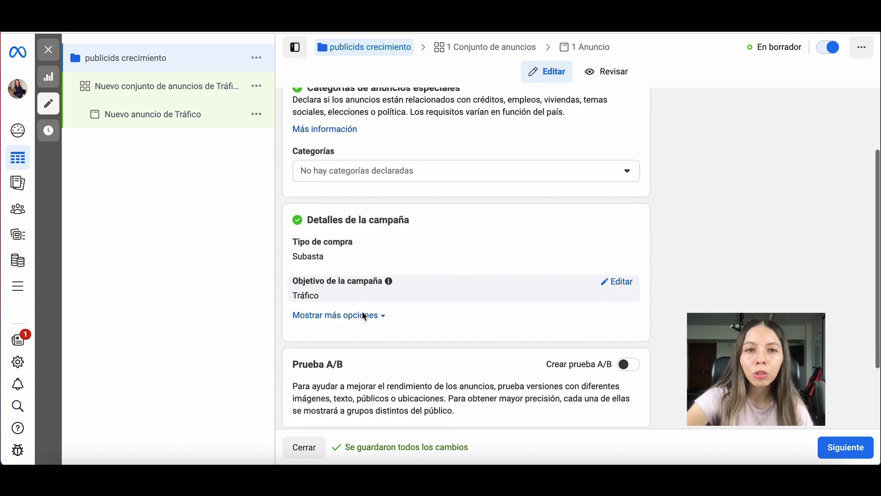
scroll(365, 310, up, 3)
scroll(402, 208, down, 5)
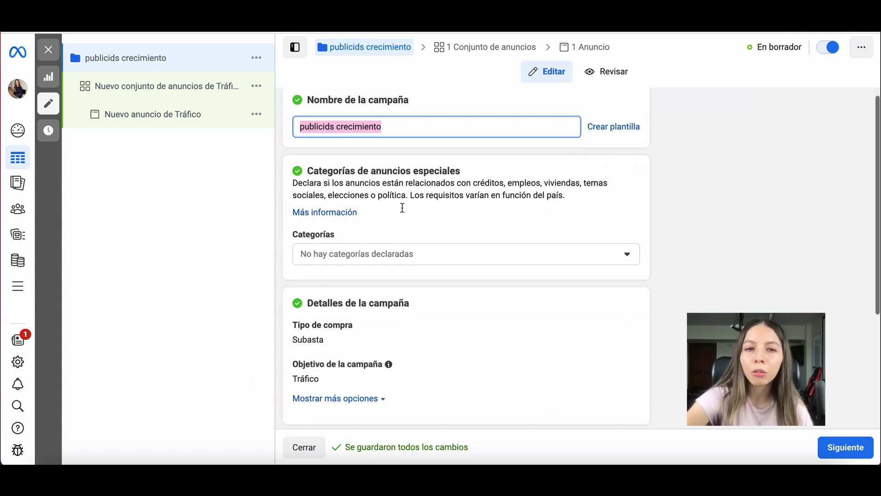
scroll(423, 207, up, 5)
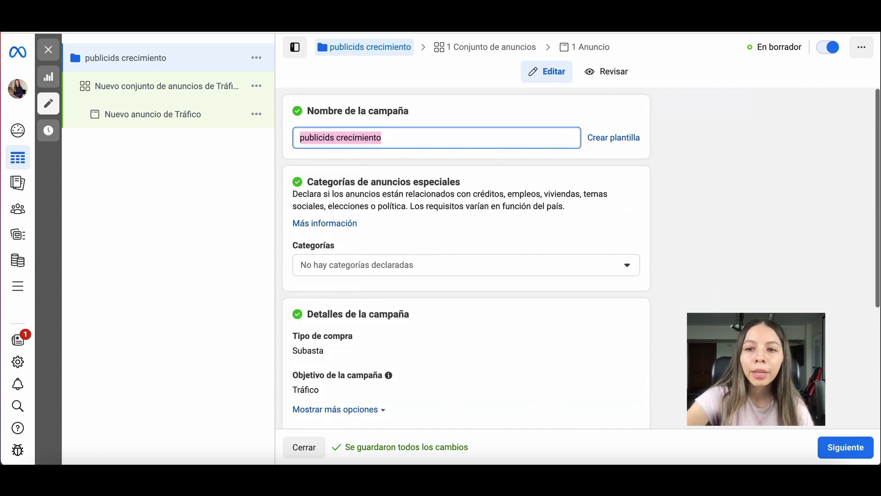
key(Return)
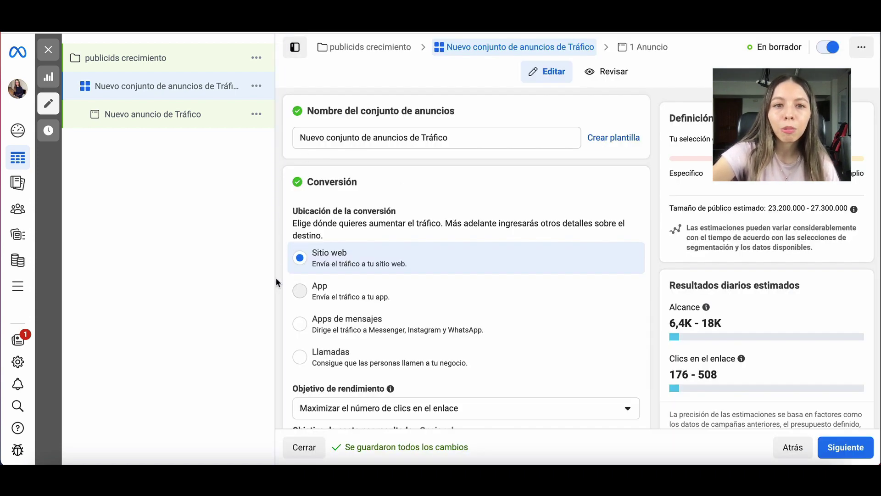
Step: Set the ad set's daily budget to S/10,00 in the budget and schedule section
scroll(275, 278, down, 2)
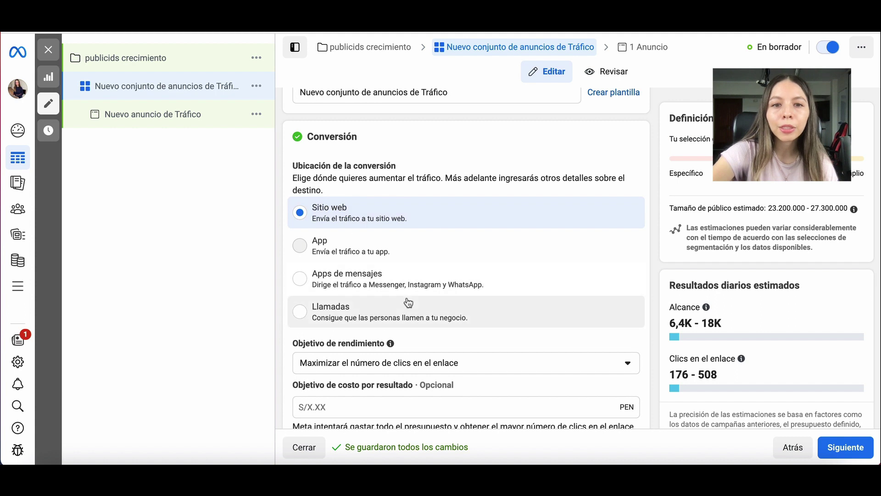
scroll(409, 303, down, 1)
scroll(409, 302, down, 5)
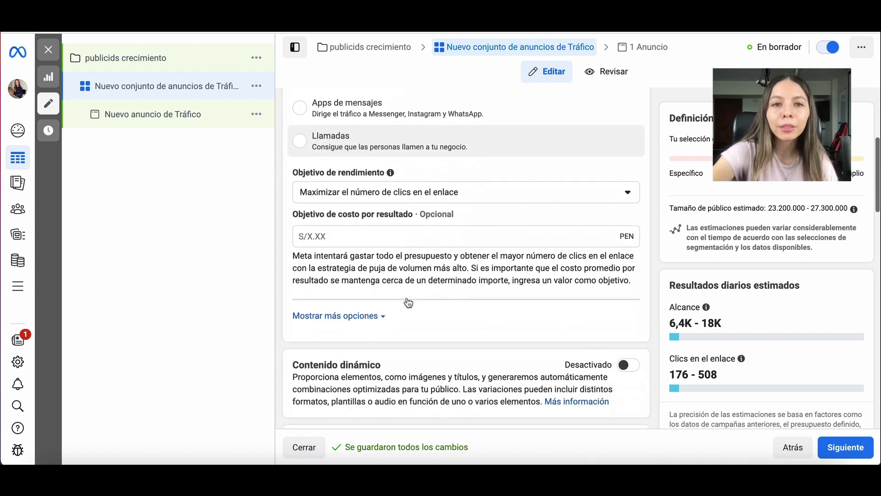
scroll(436, 208, down, 1)
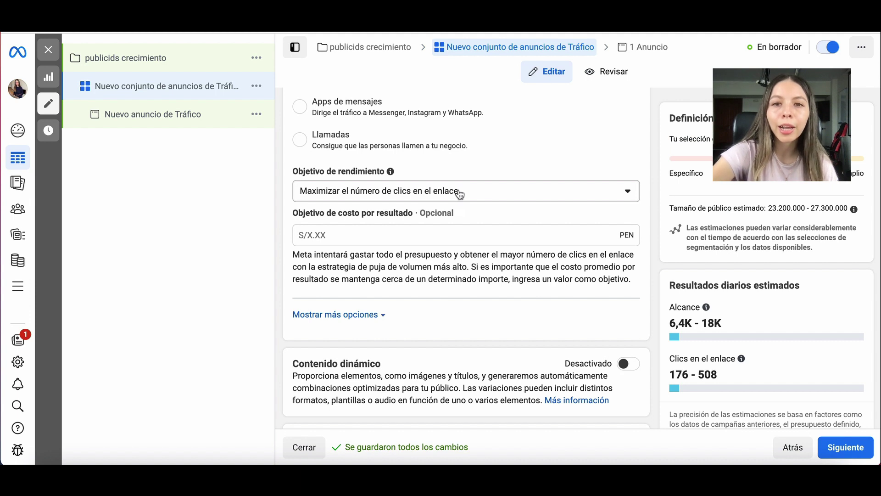
scroll(506, 251, down, 5)
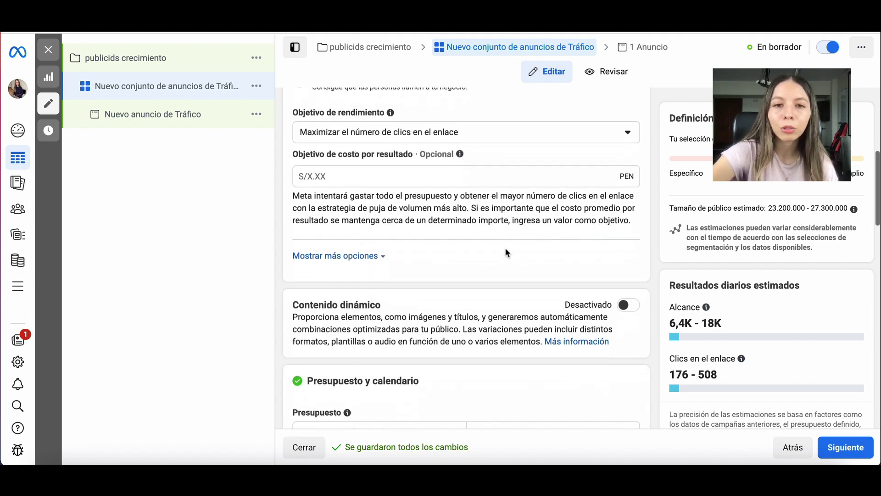
scroll(507, 251, down, 2)
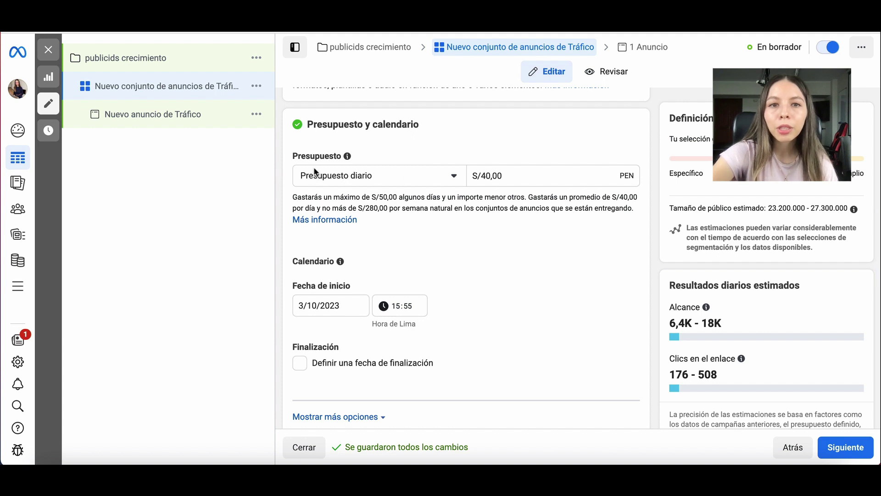
click(490, 175)
key(BackSpace)
key(BackSpace)
key(BackSpace)
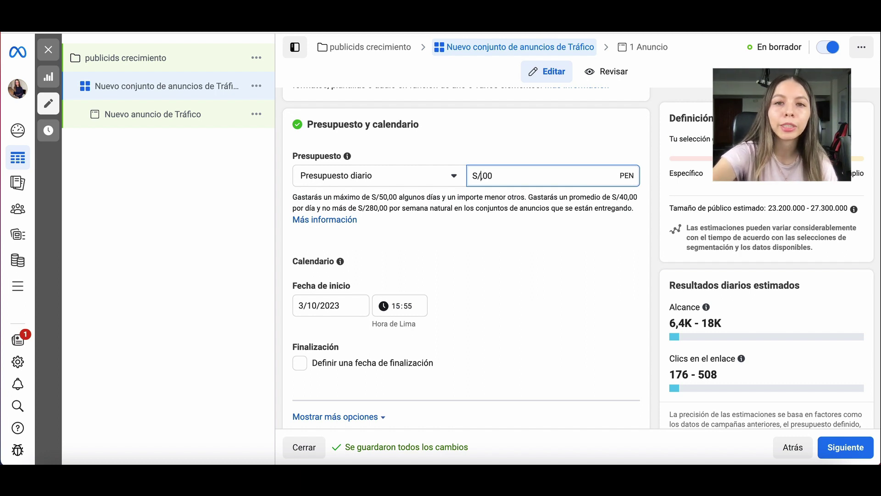
text(10)
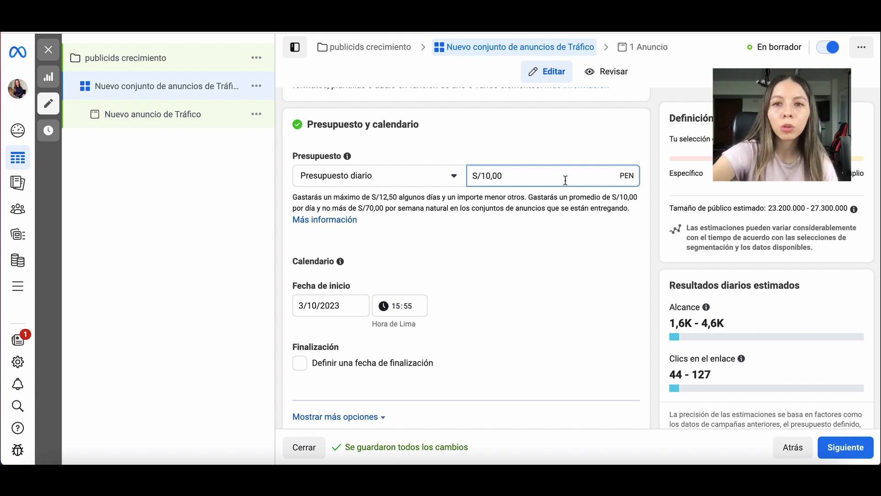
click(649, 233)
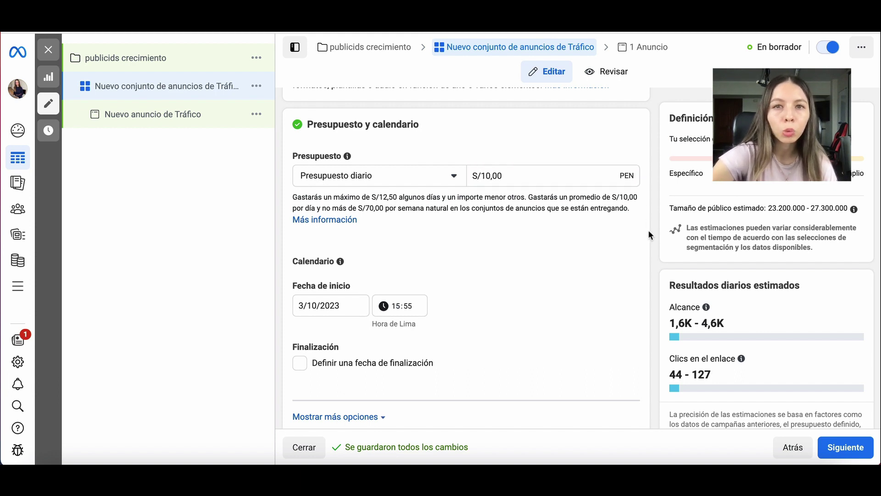
scroll(648, 233, down, 1)
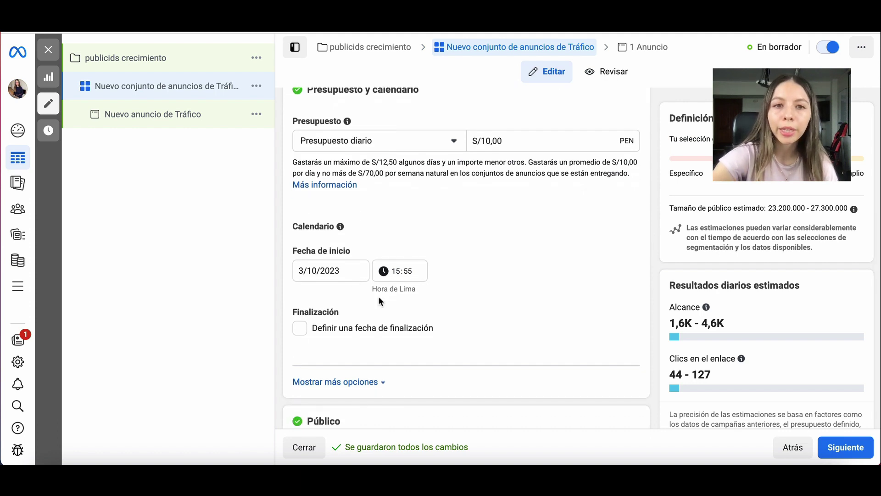
scroll(505, 205, down, 1)
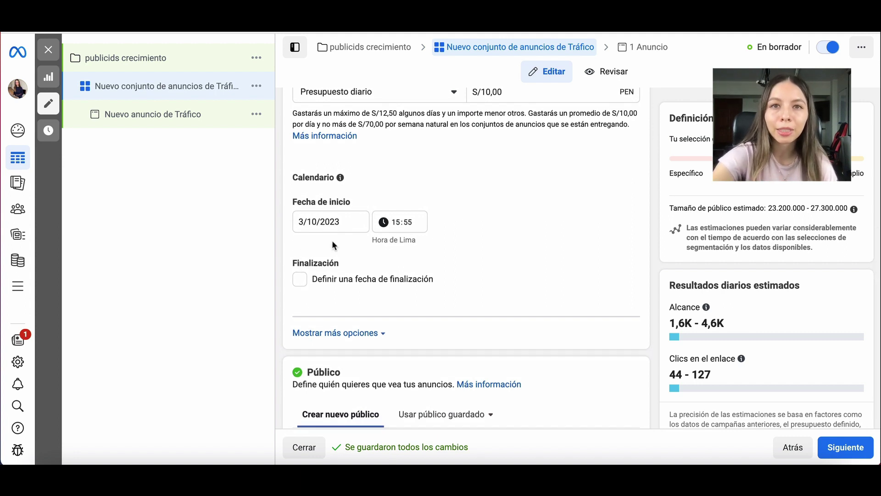
click(300, 279)
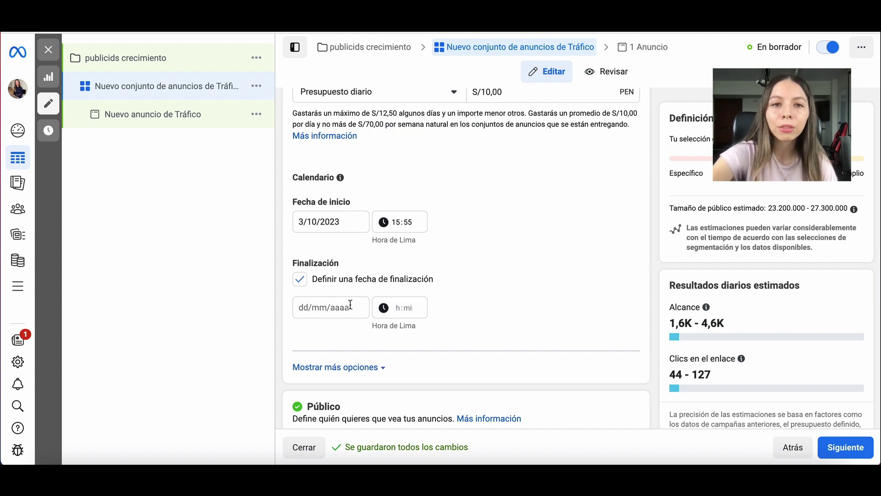
click(300, 279)
Step: Change the audience location to the city of Lima, Lima Region, Perú
scroll(533, 310, down, 1)
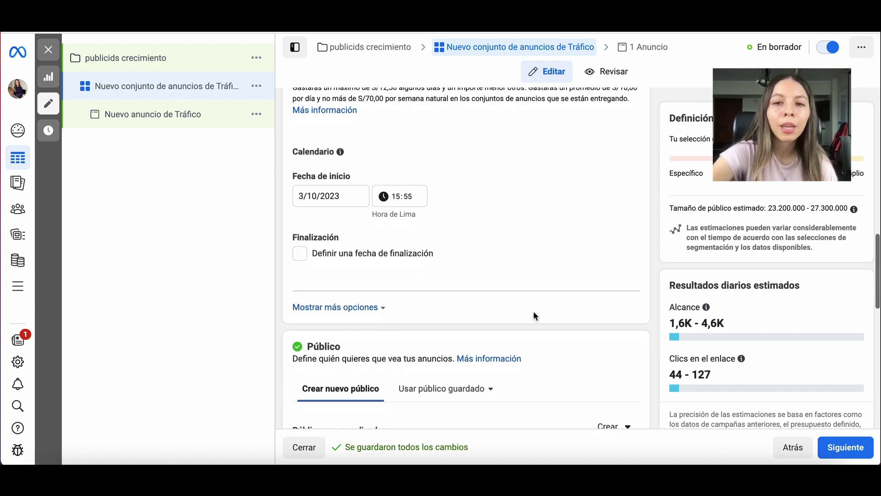
scroll(534, 315, down, 5)
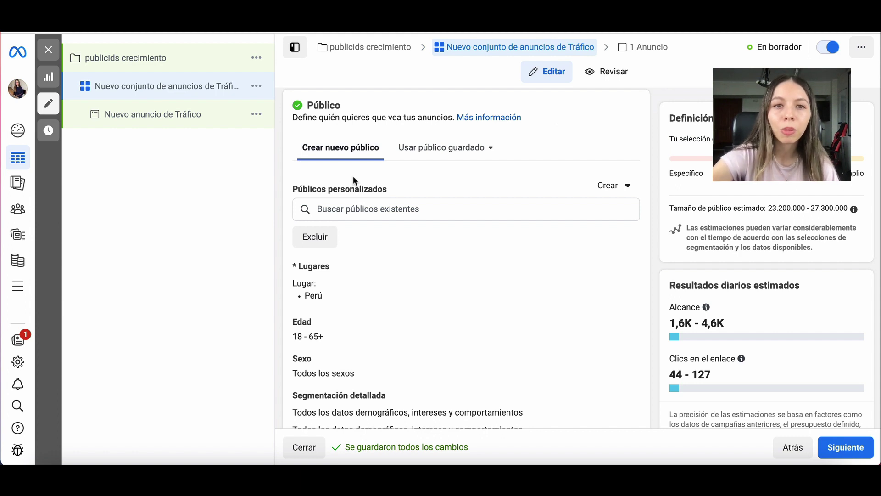
scroll(491, 328, down, 3)
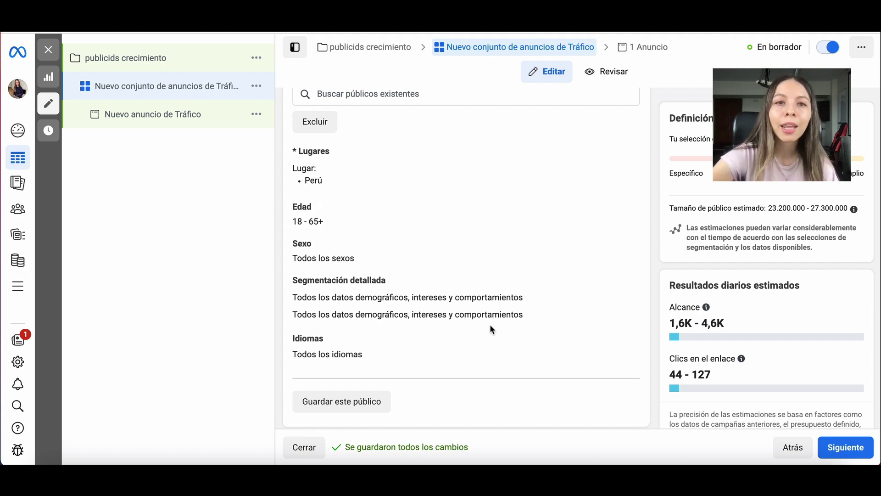
scroll(491, 328, up, 2)
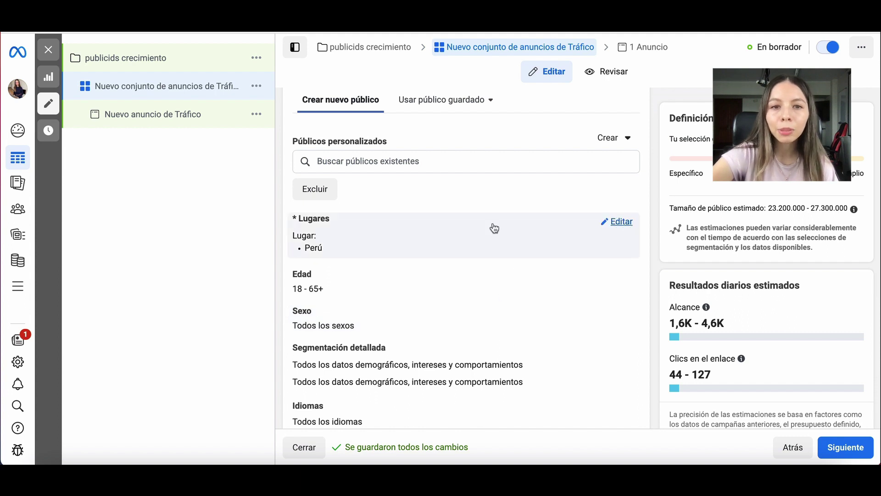
click(477, 248)
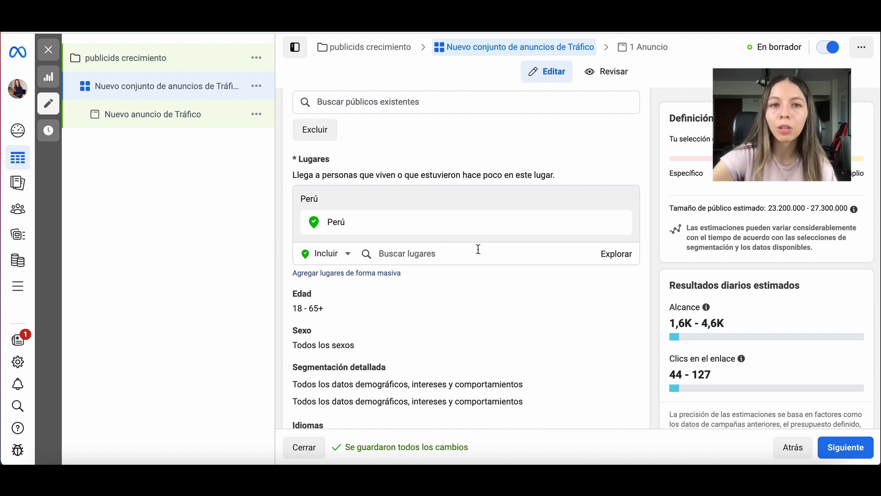
scroll(478, 249, down, 1)
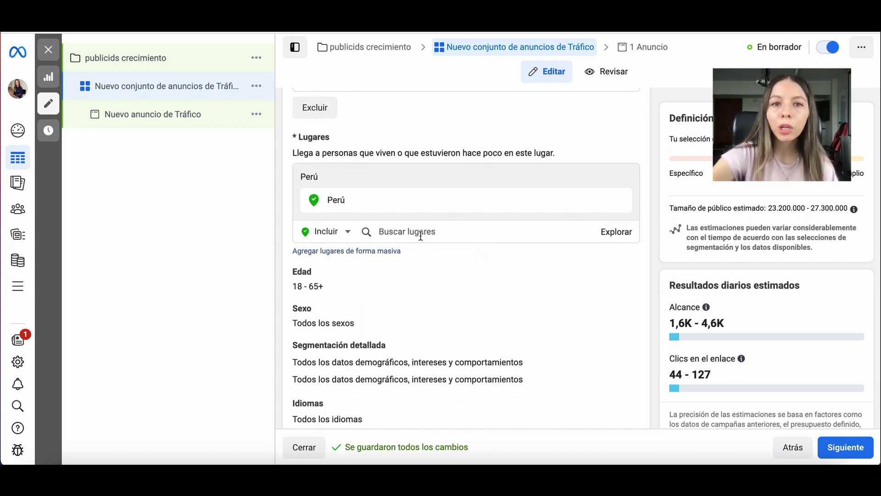
click(451, 232)
text(lima peru)
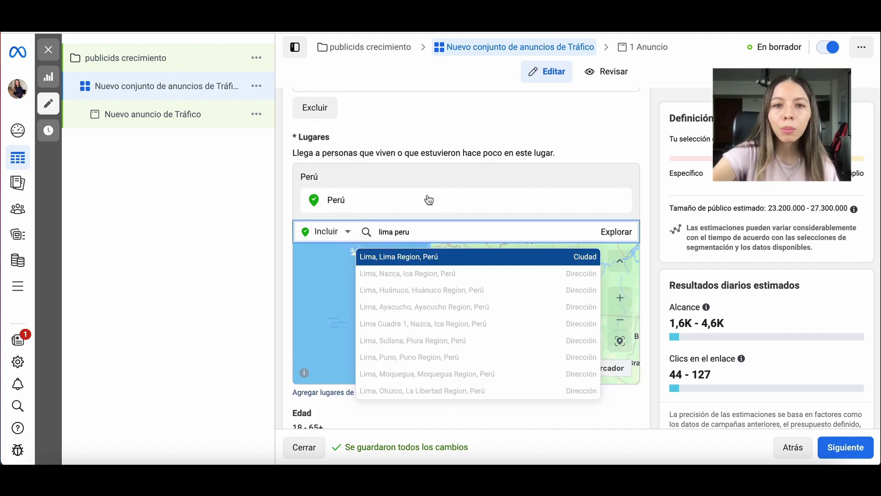
click(407, 256)
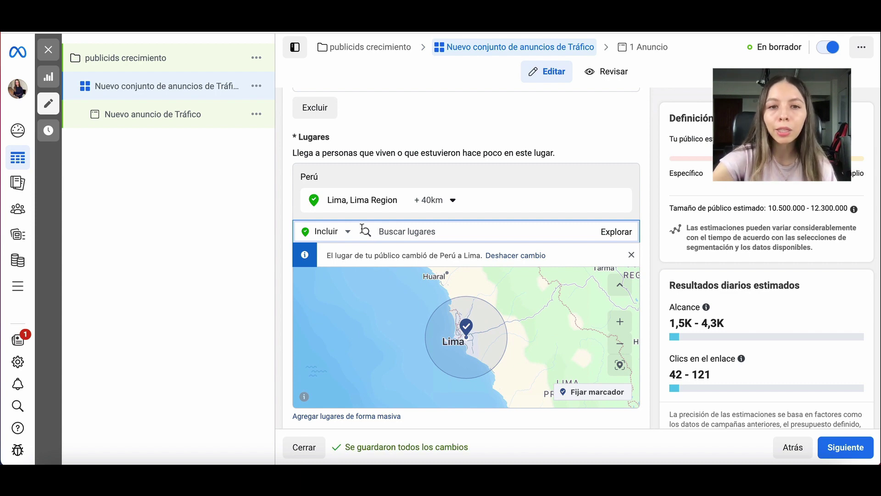
Step: Set the audience's age range from 21 to 55
scroll(285, 293, down, 5)
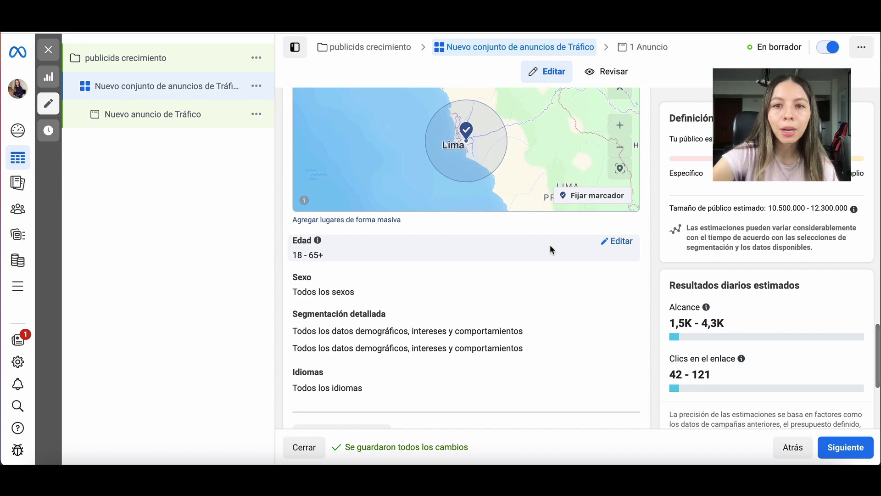
click(624, 243)
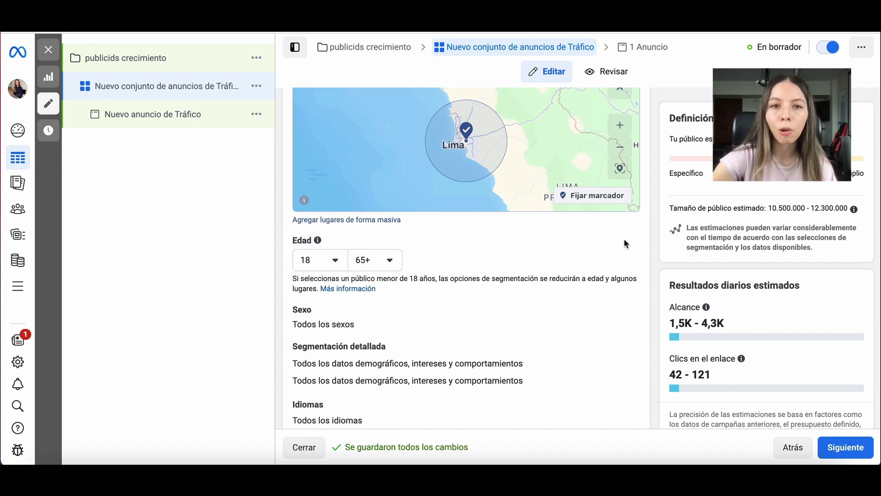
click(335, 261)
click(375, 363)
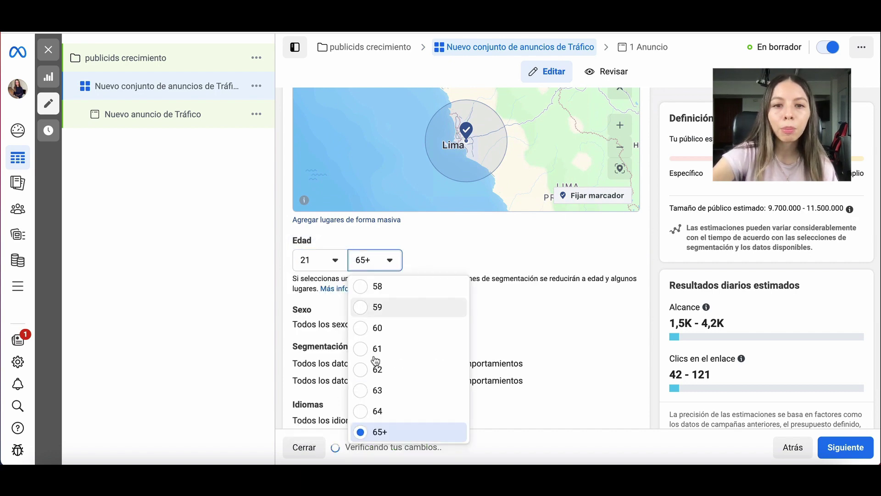
scroll(376, 361, up, 4)
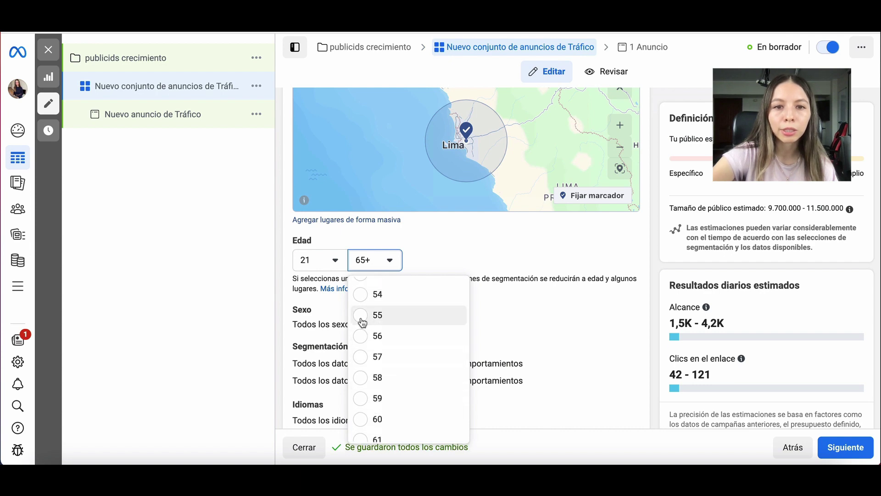
click(363, 321)
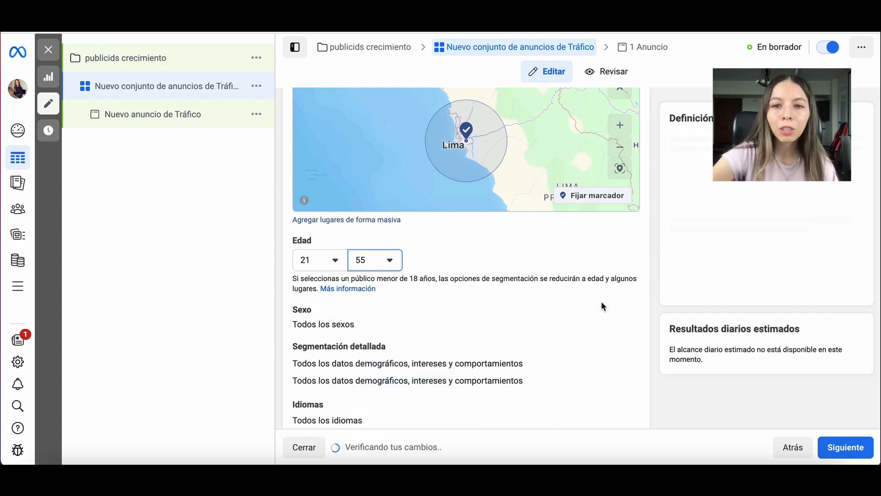
Step: Try restricting the audience's gender to Hombres and return it to Todos
click(618, 307)
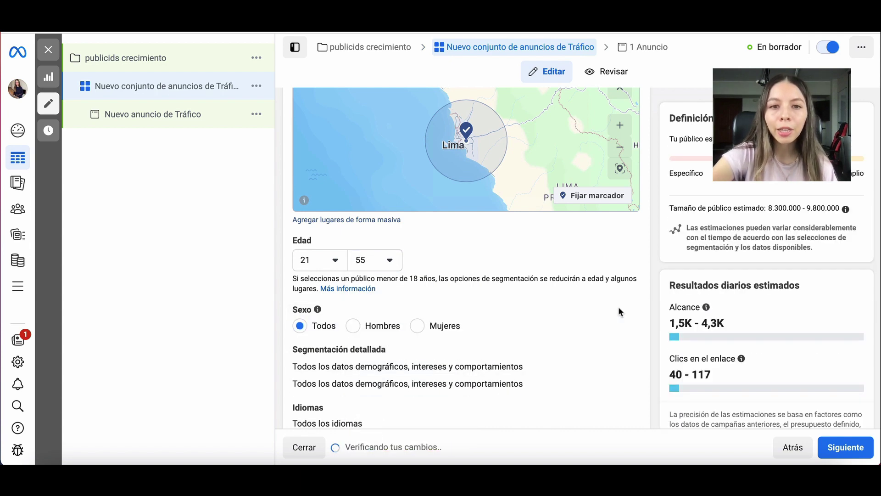
click(356, 328)
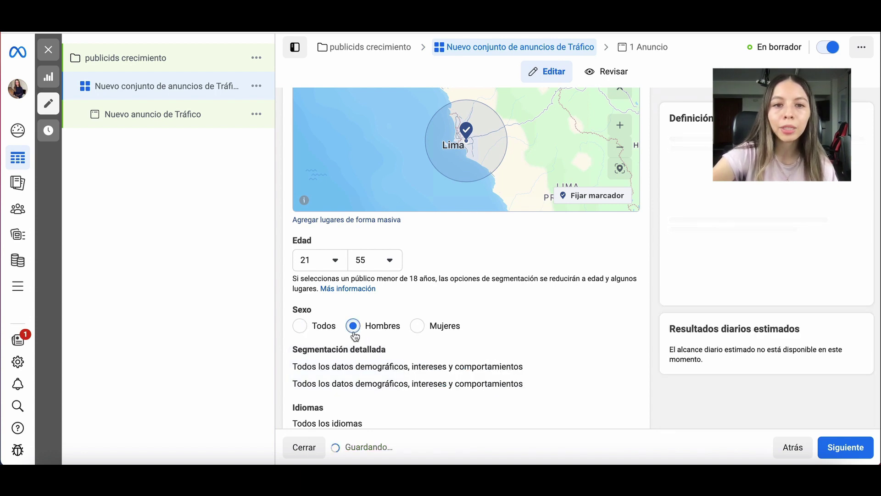
scroll(447, 359, down, 2)
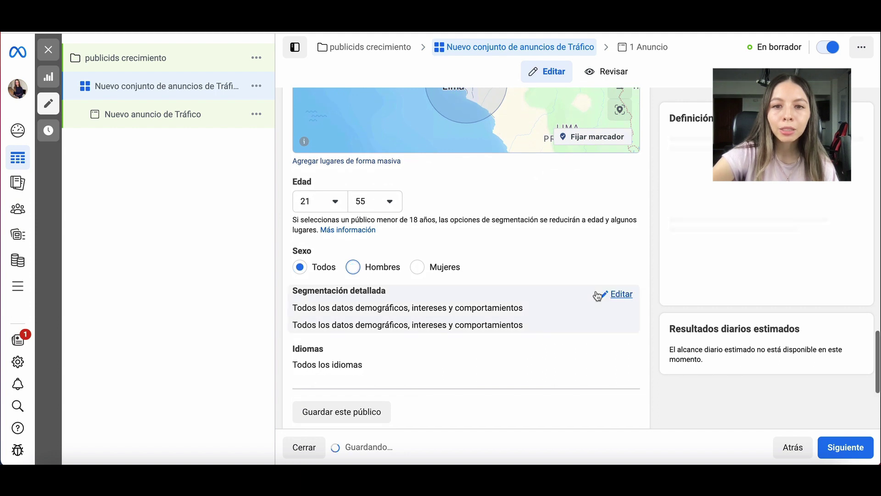
Step: Add the interest Ropa (ropa) to the audience's detailed targeting (Segmentación detallada)
click(620, 294)
scroll(447, 314, down, 1)
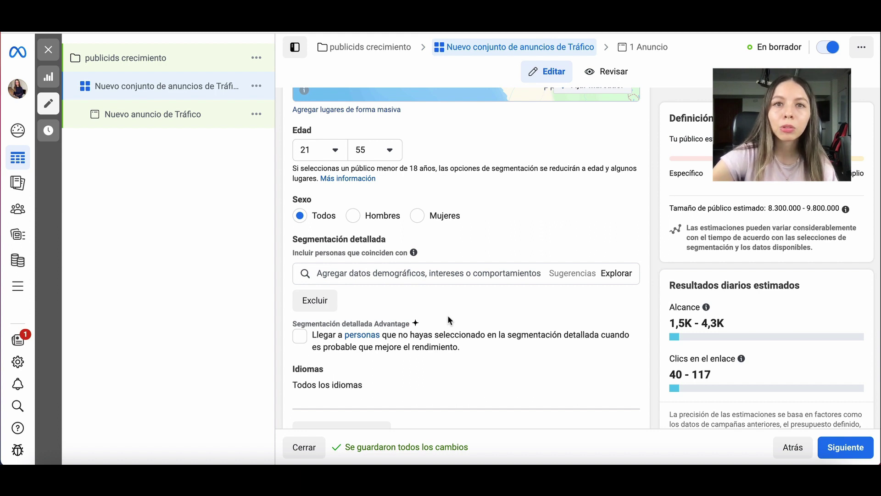
click(372, 279)
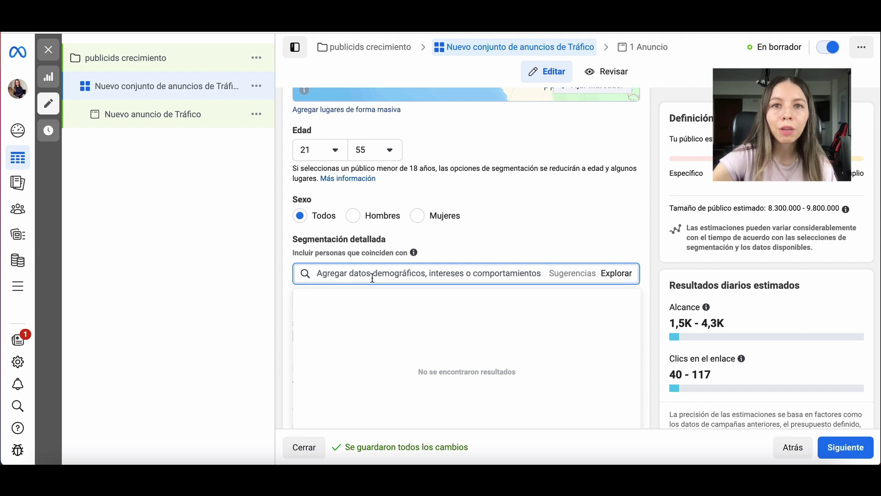
text(ropa)
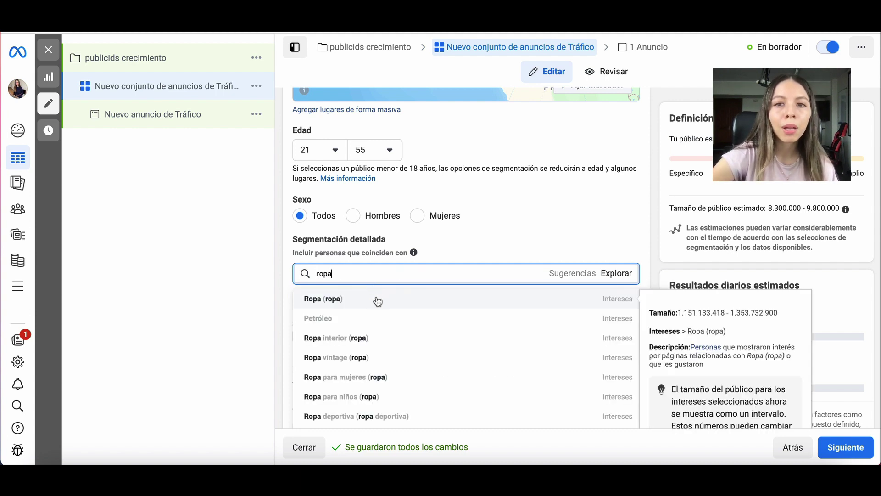
click(383, 299)
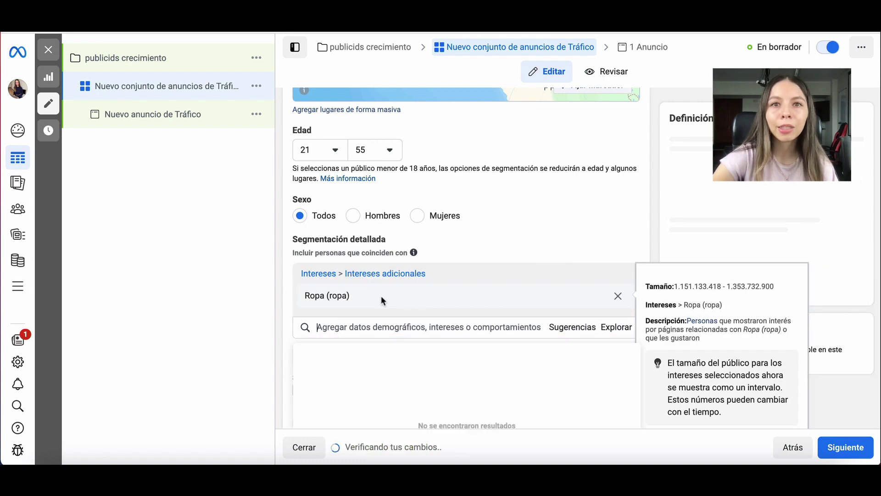
click(519, 253)
scroll(294, 322, down, 1)
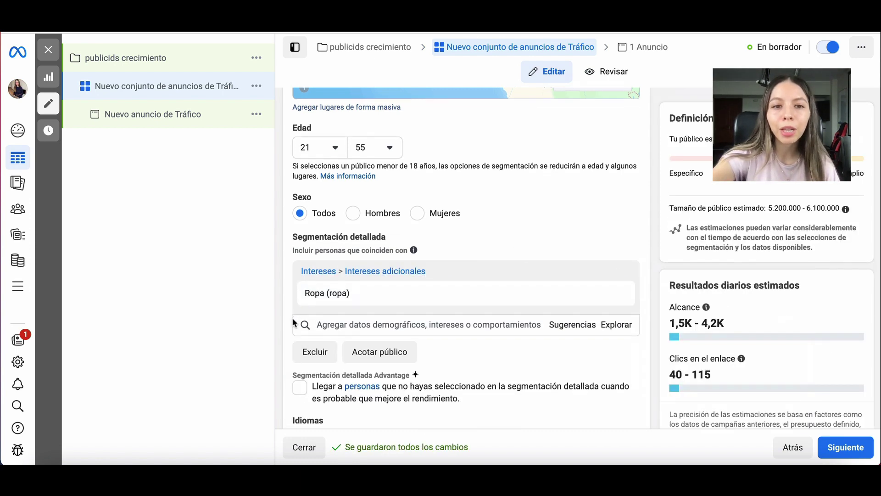
Step: Review the audience settings, from custom audiences and location to age, gender and detailed targeting
scroll(295, 323, down, 2)
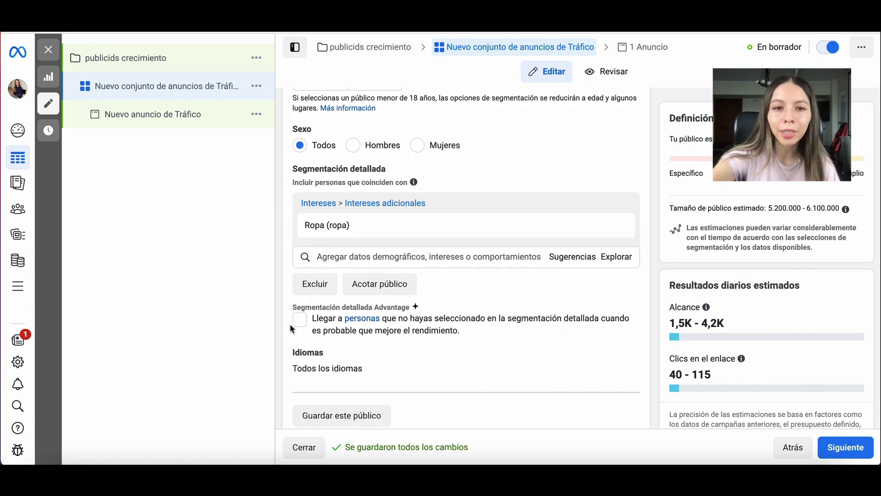
scroll(516, 292, up, 10)
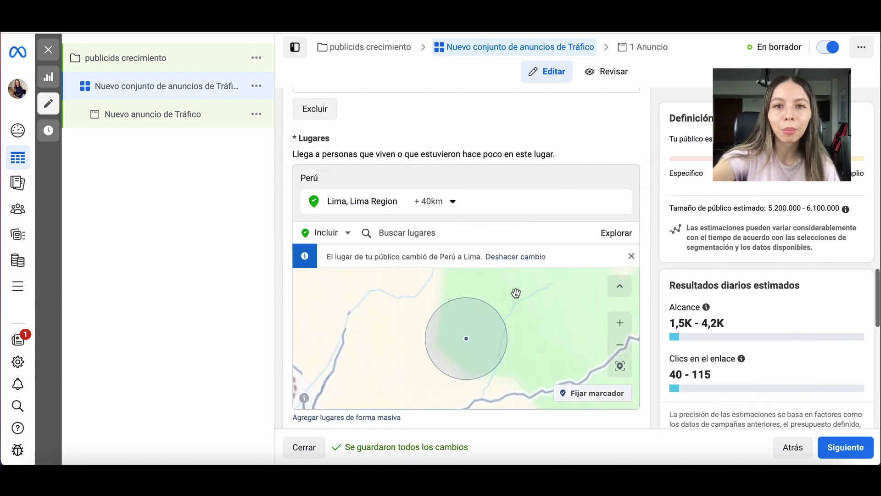
scroll(503, 239, up, 3)
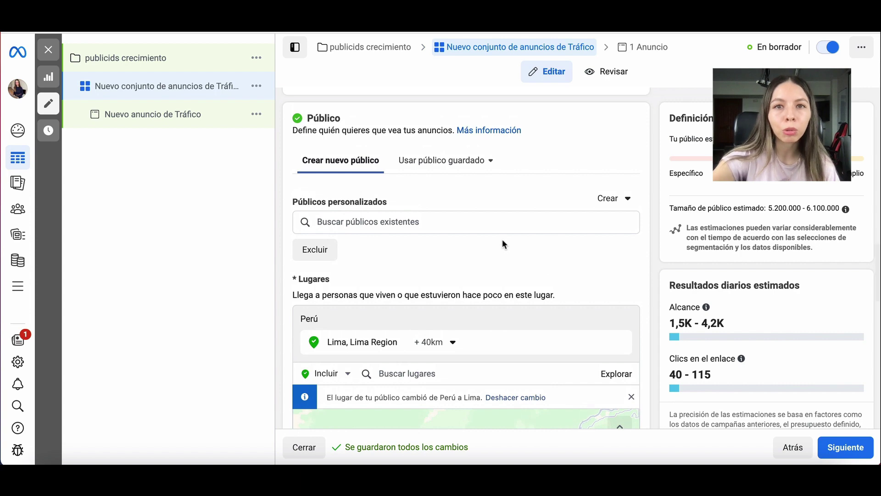
scroll(502, 239, down, 6)
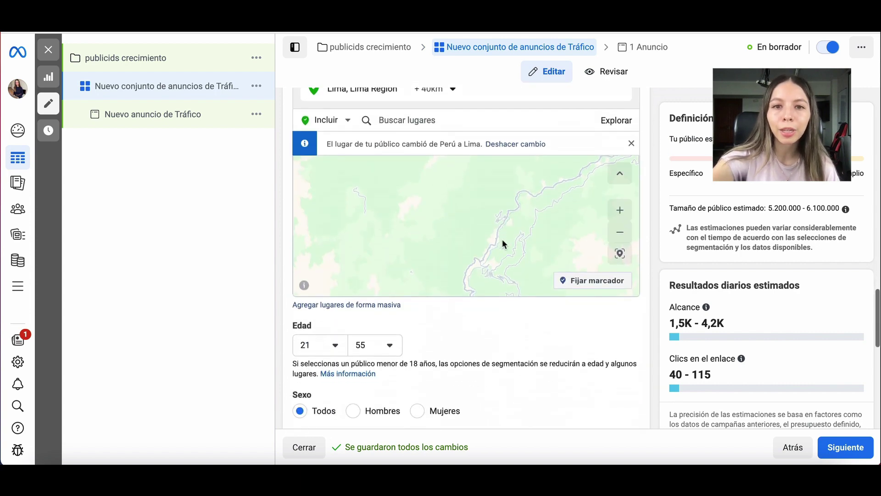
scroll(484, 340, down, 2)
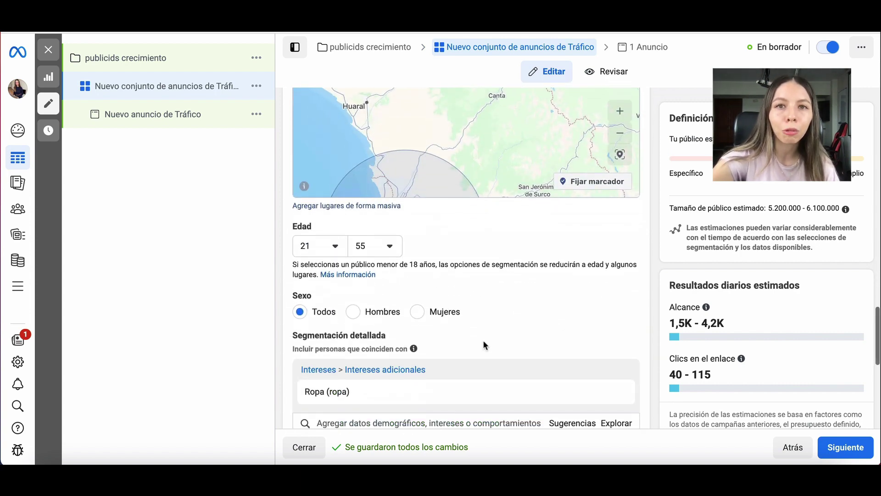
scroll(484, 344, down, 2)
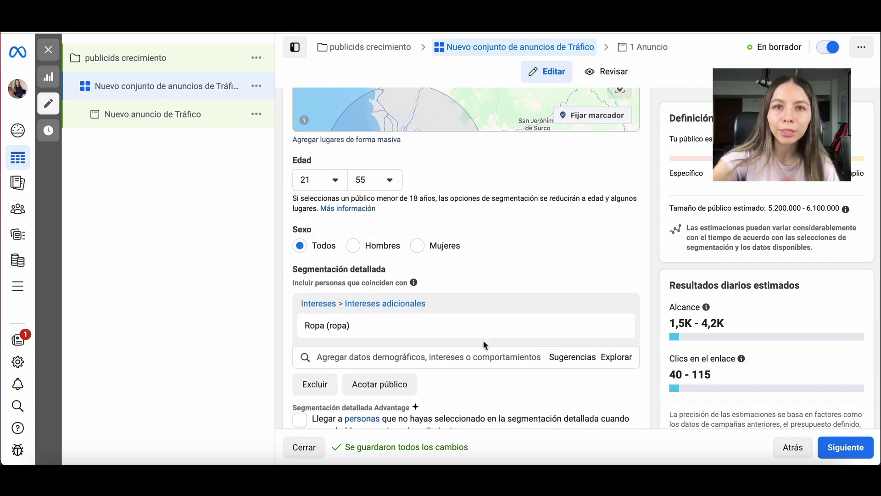
scroll(483, 339, up, 1)
scroll(483, 340, down, 4)
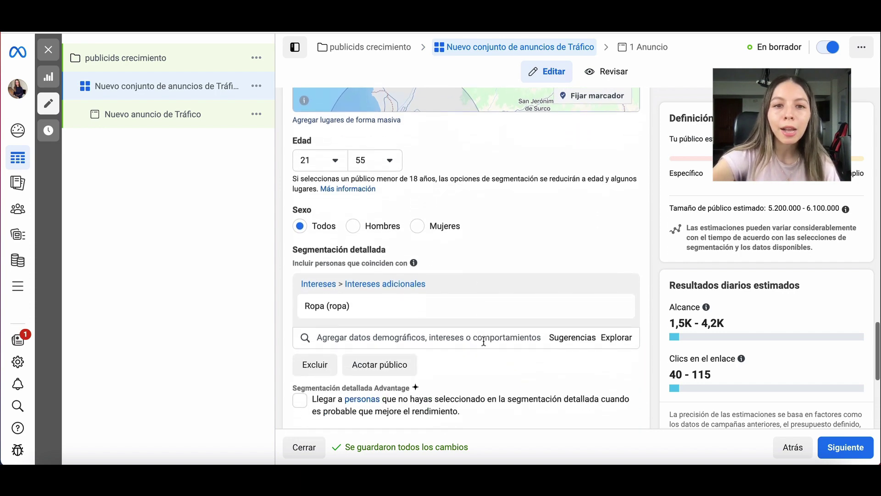
Step: Switch the ad set's placements from Advantage+ to manual placements (Ubicaciones manuales)
scroll(483, 341, down, 4)
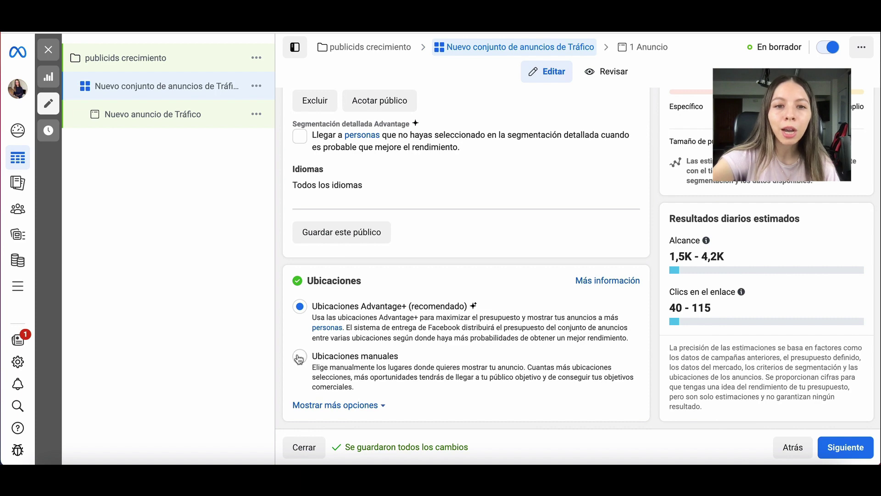
click(444, 349)
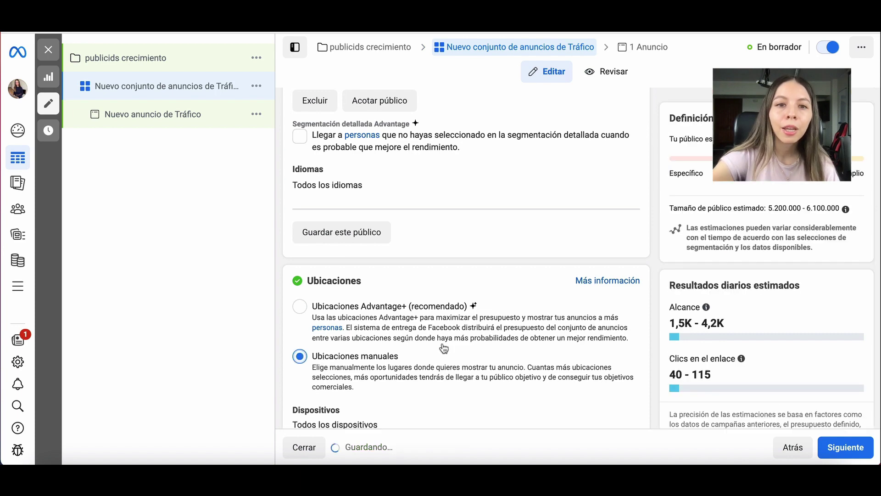
scroll(444, 349, down, 3)
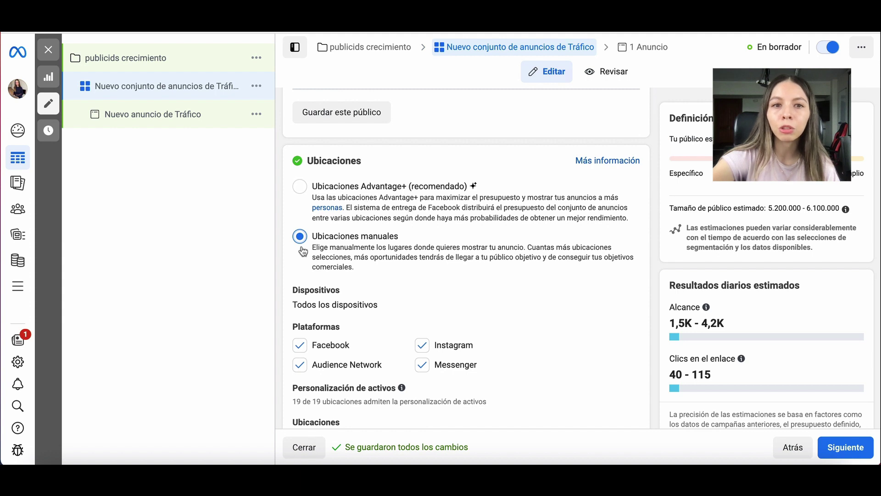
scroll(336, 259, down, 1)
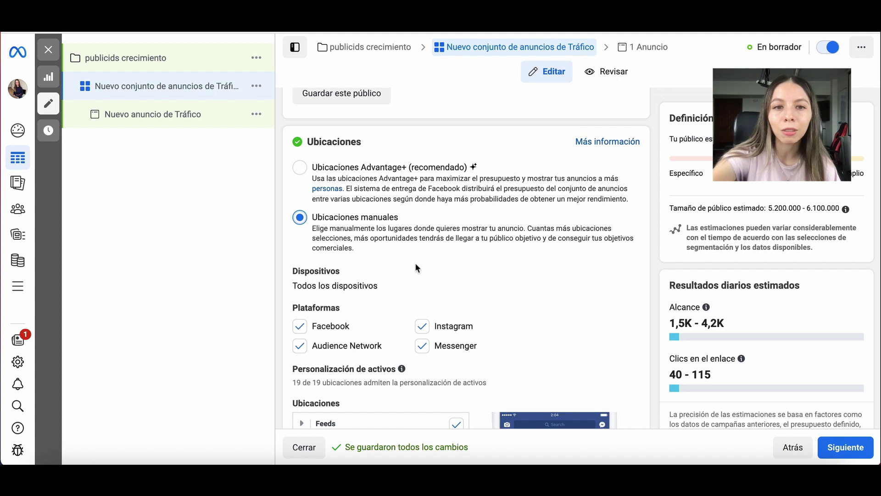
Step: Exclude Facebook, Audience Network and Messenger from the placement platforms, keeping only Instagram selected
scroll(414, 262, down, 3)
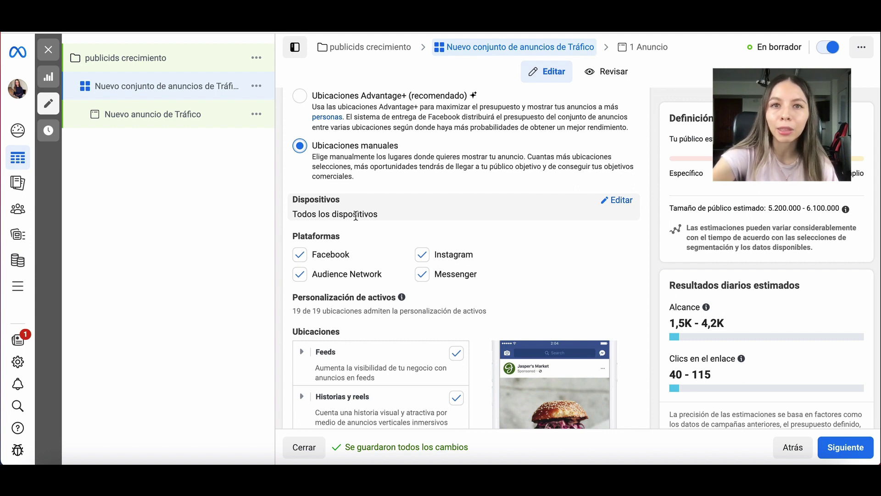
click(300, 254)
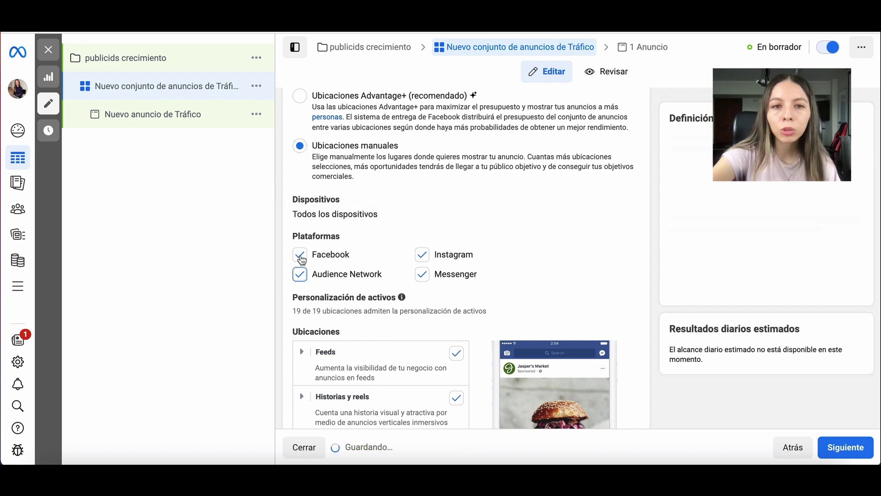
click(300, 275)
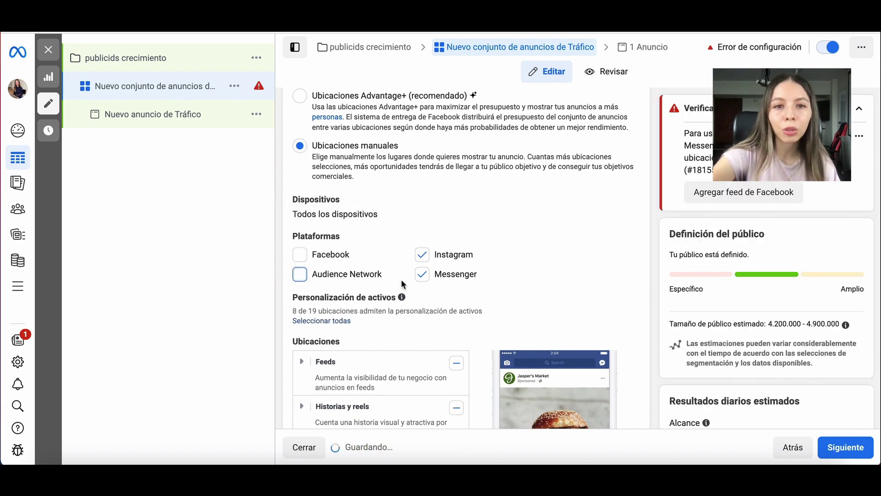
click(423, 277)
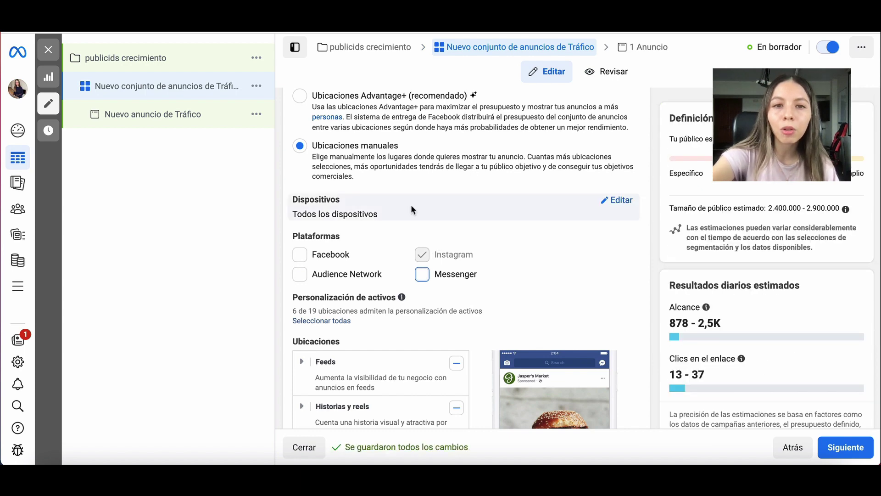
Step: Expand the Feeds, Historias y reels and Anuncios instream placement groups and examine which individual placements are selected
scroll(479, 321, down, 2)
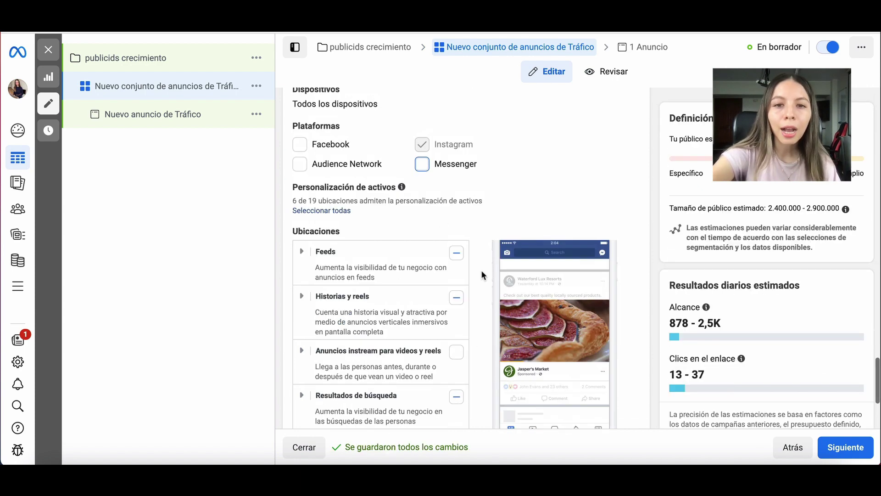
scroll(481, 270, down, 1)
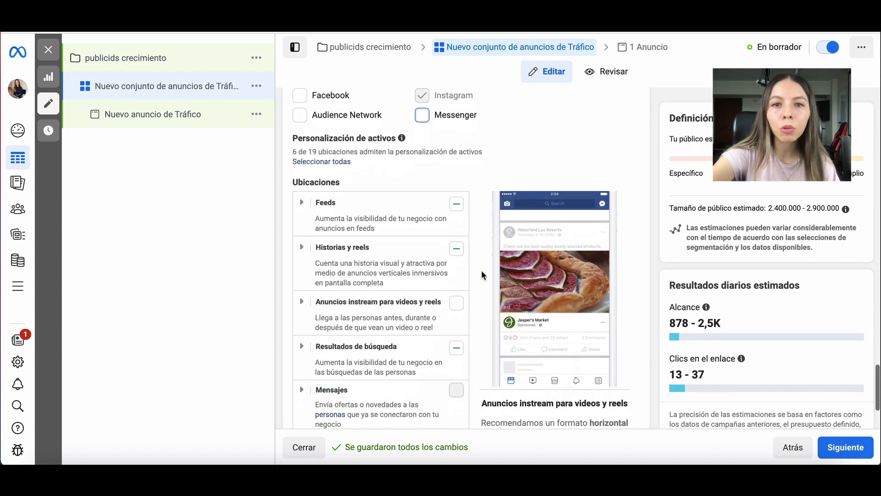
click(301, 201)
scroll(332, 269, down, 3)
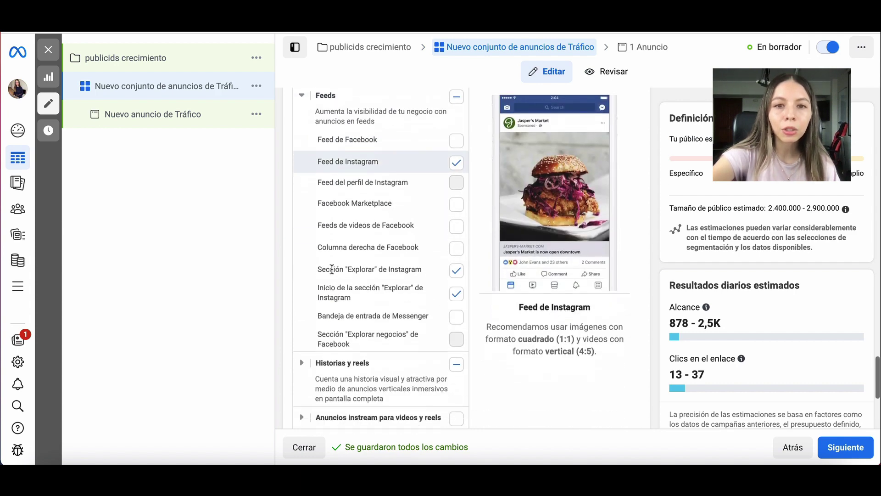
click(301, 341)
scroll(302, 341, down, 4)
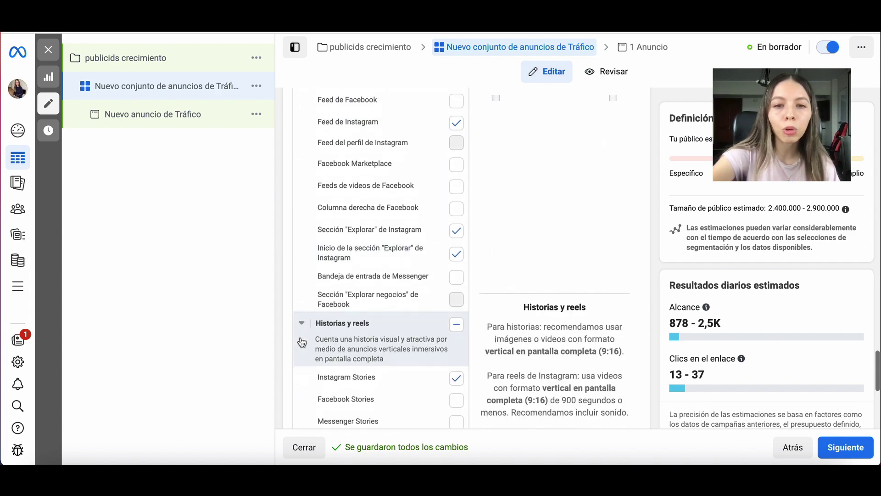
click(302, 311)
scroll(338, 340, up, 5)
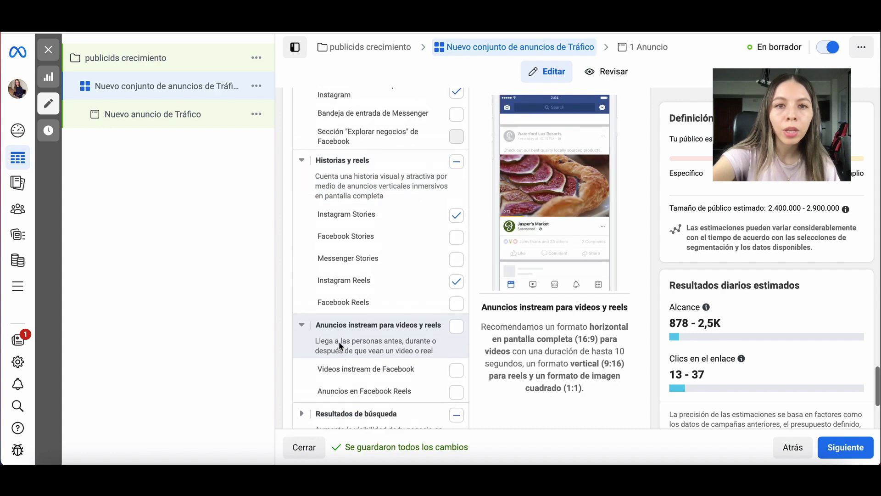
scroll(339, 342, up, 1)
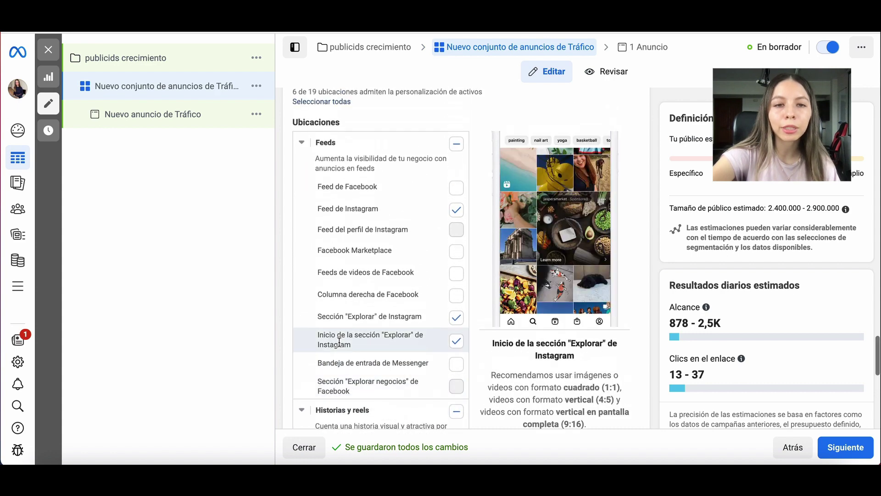
scroll(368, 212, down, 2)
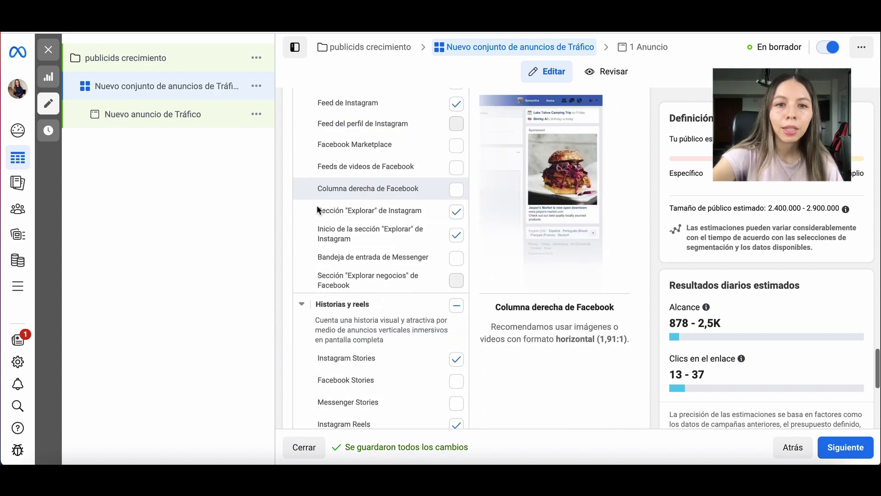
Step: Review the individual placements in the feeds, Historias y reels, instream, search results, messages and apps groups
scroll(372, 209, down, 1)
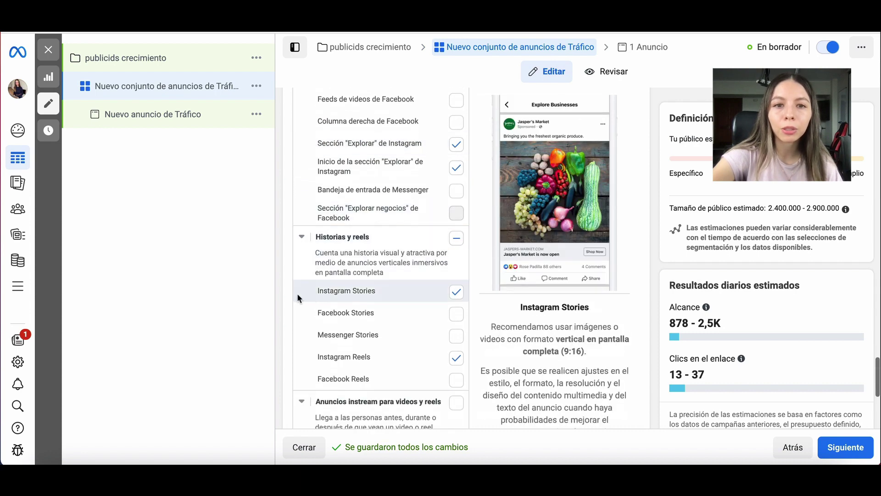
scroll(382, 288, down, 2)
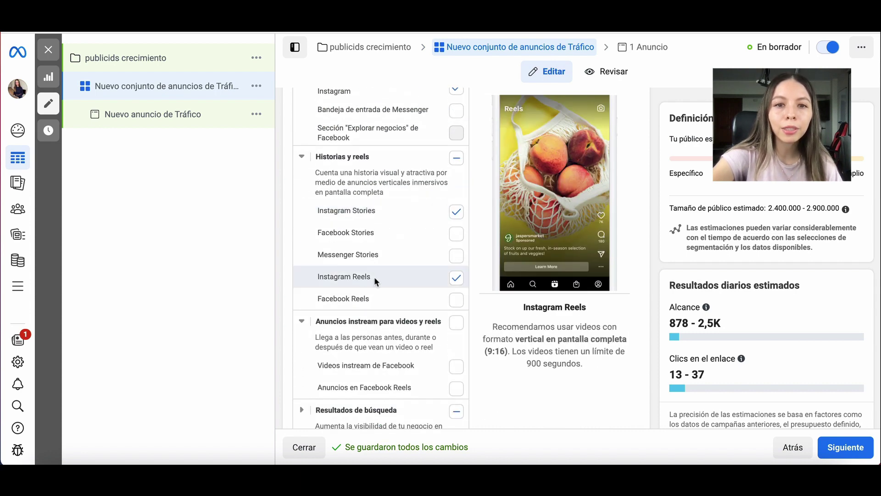
scroll(372, 276, down, 3)
scroll(374, 278, down, 1)
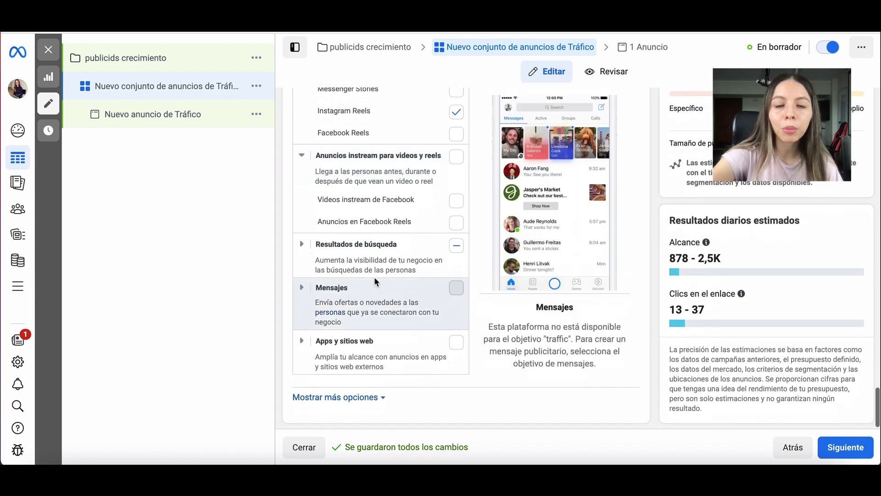
scroll(374, 276, up, 3)
scroll(374, 277, up, 2)
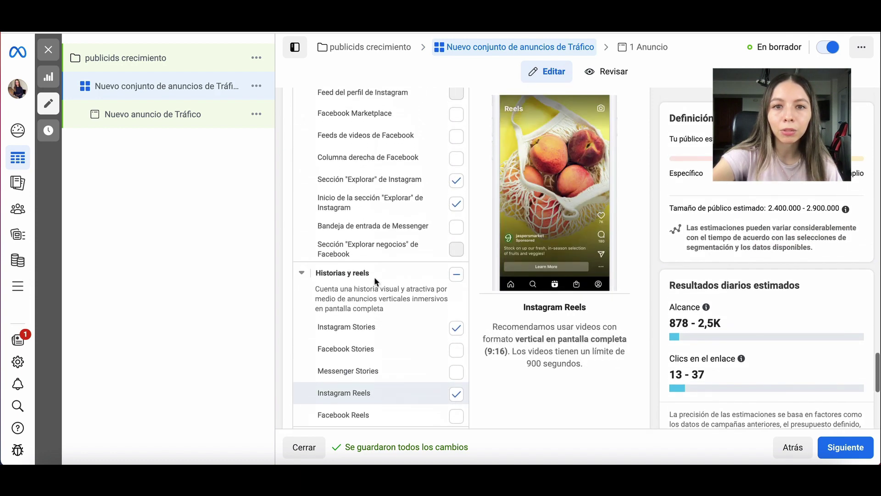
scroll(374, 303, down, 5)
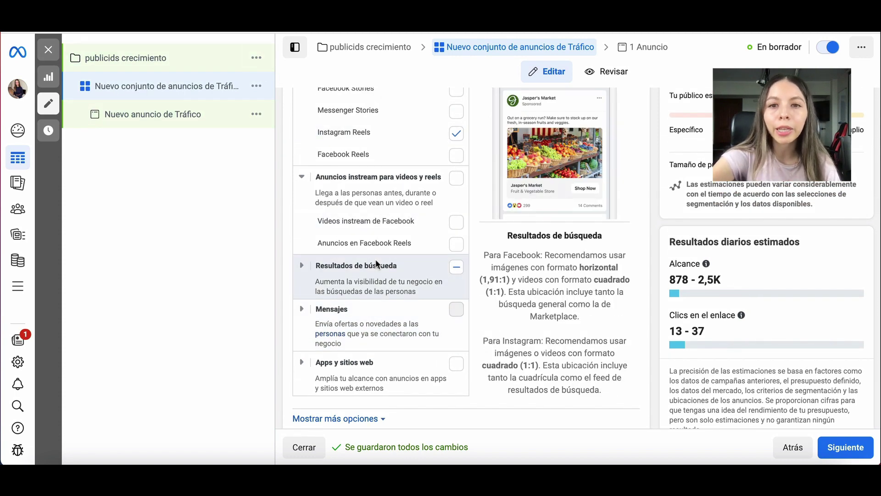
Step: Continue to the ad level and set its Facebook page to SGC - Escuela de Marketing Digital y Negocios
click(849, 447)
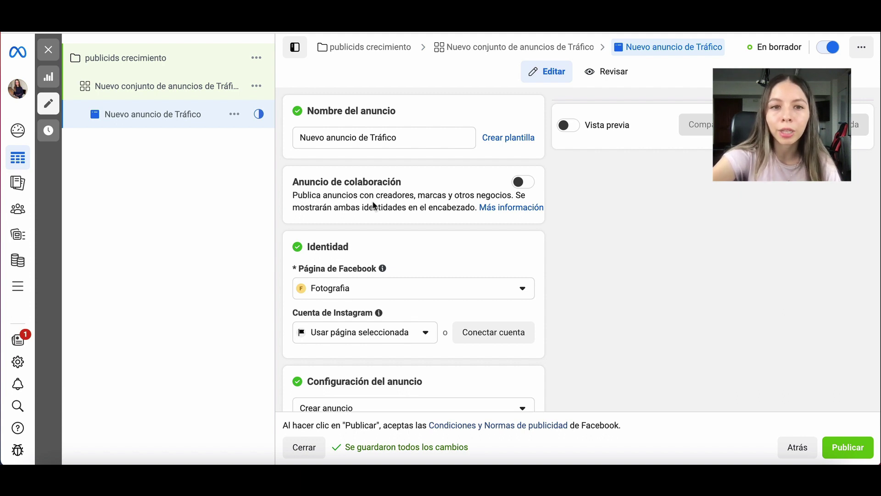
scroll(403, 230, down, 1)
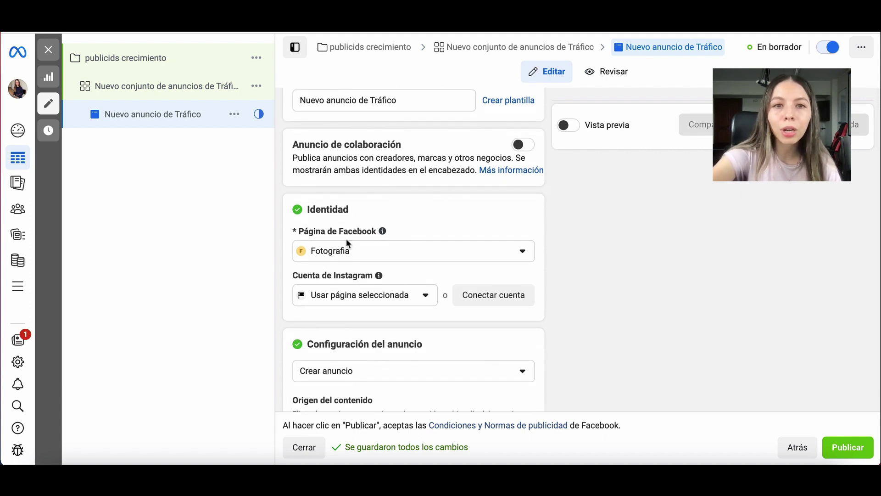
scroll(346, 238, down, 2)
click(406, 205)
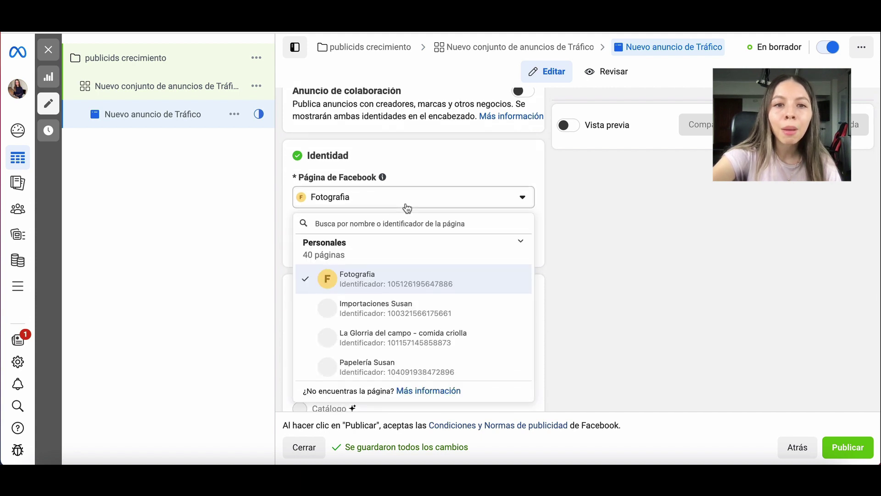
scroll(349, 321, down, 4)
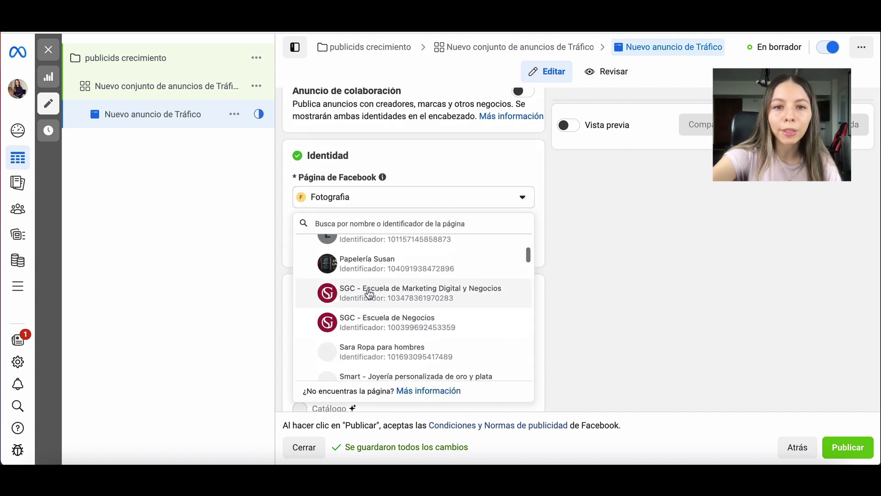
click(369, 294)
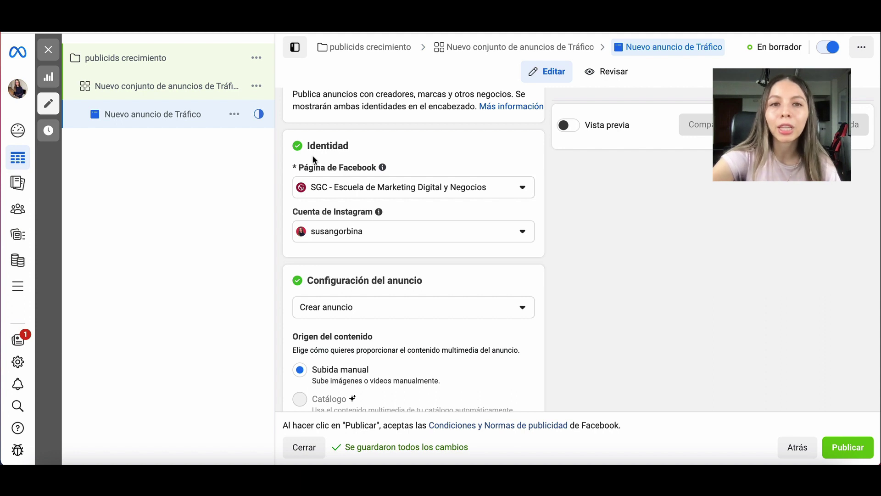
Step: Examine the ad setup choices for creating an ad or using an existing post, plus the content source and format options
scroll(420, 266, down, 4)
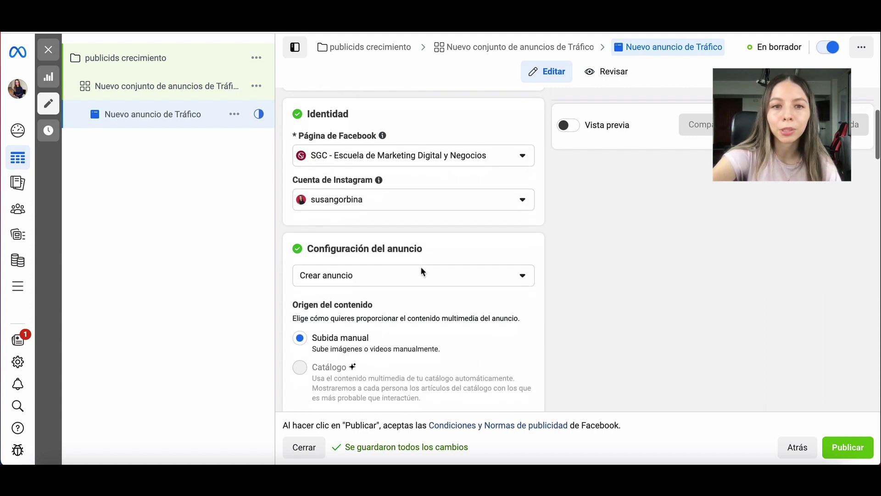
mouse_move(415, 256)
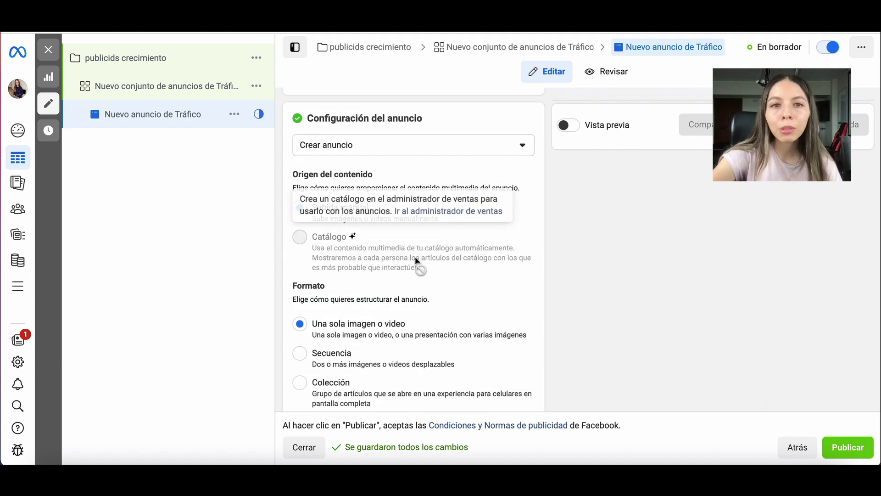
click(416, 147)
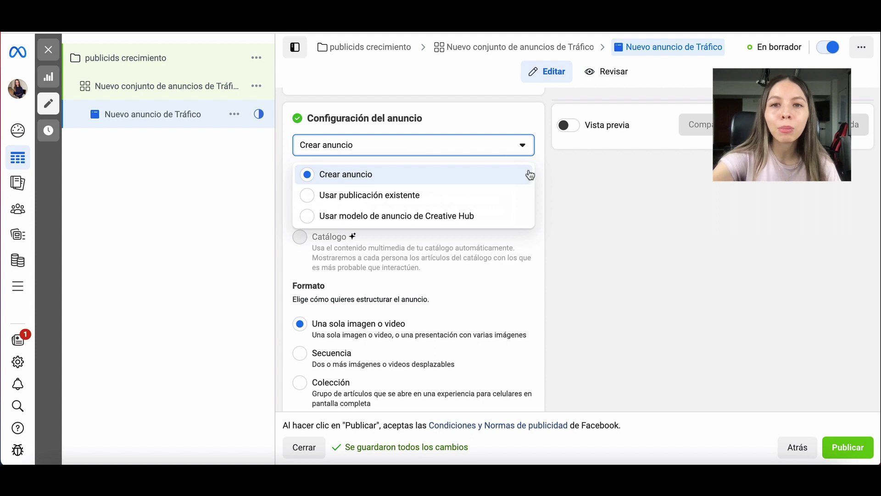
click(541, 164)
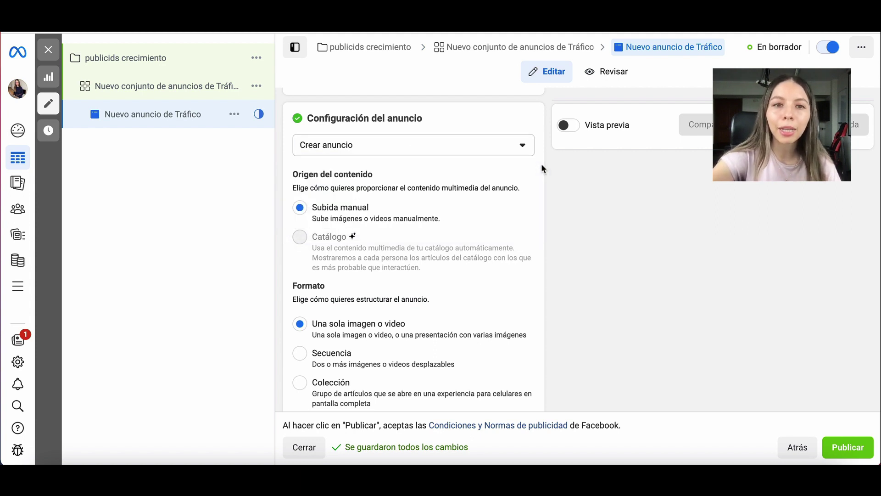
click(360, 148)
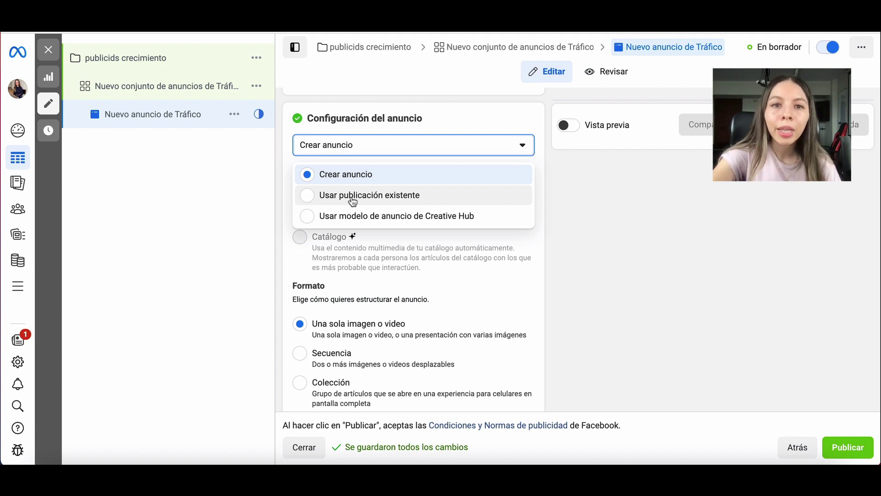
click(456, 128)
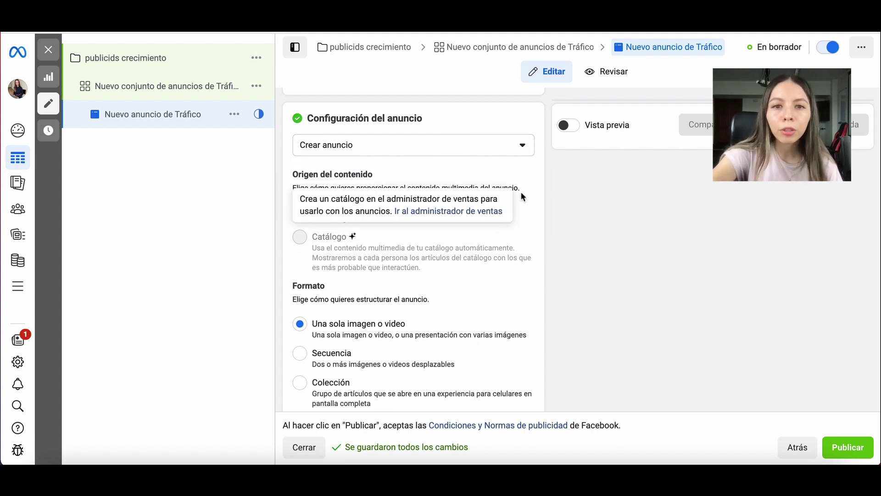
scroll(516, 252, down, 5)
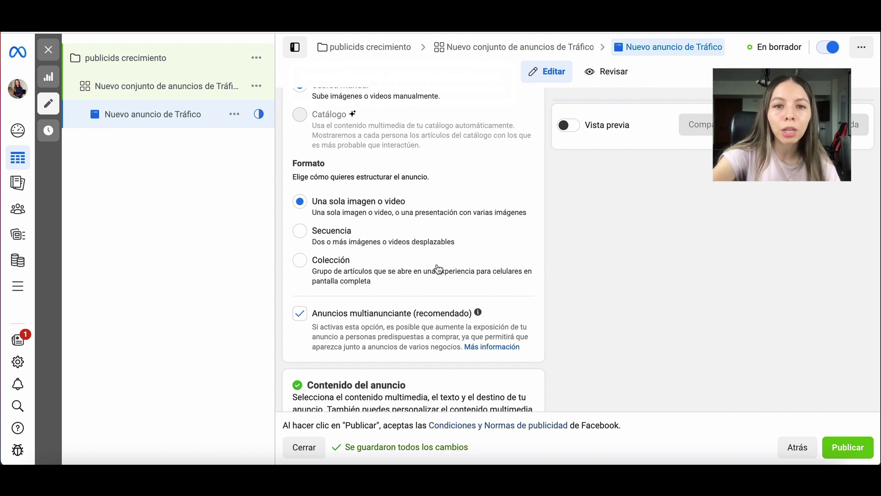
scroll(436, 266, down, 2)
Step: Add the 940 × 788 Azul Oscuro teeth-whitening image (Blanqueamiento dental) from the account images as the ad's media
scroll(468, 216, down, 5)
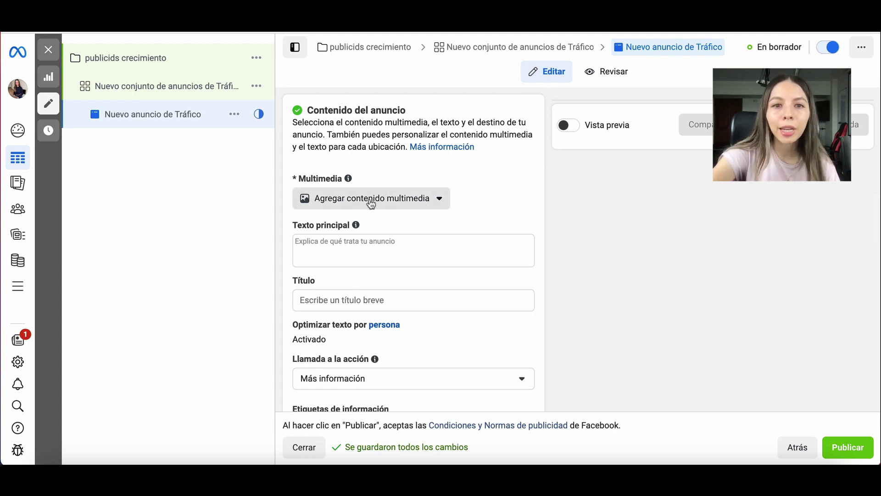
click(399, 204)
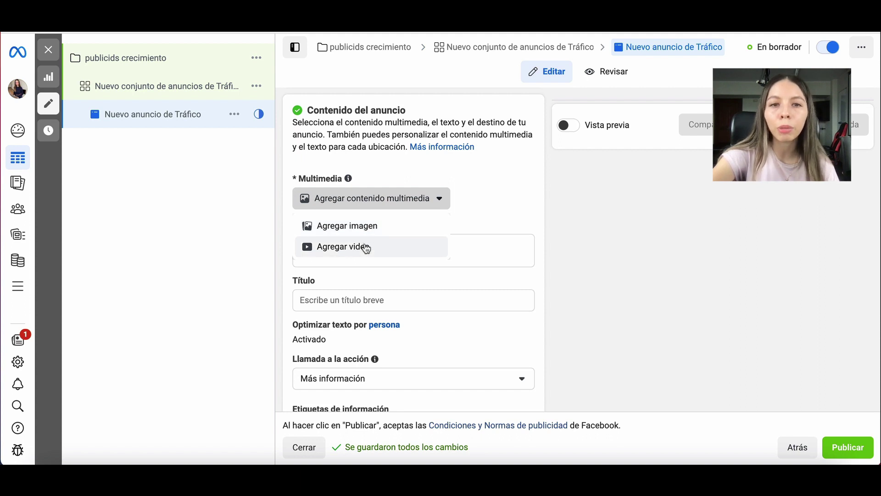
click(347, 227)
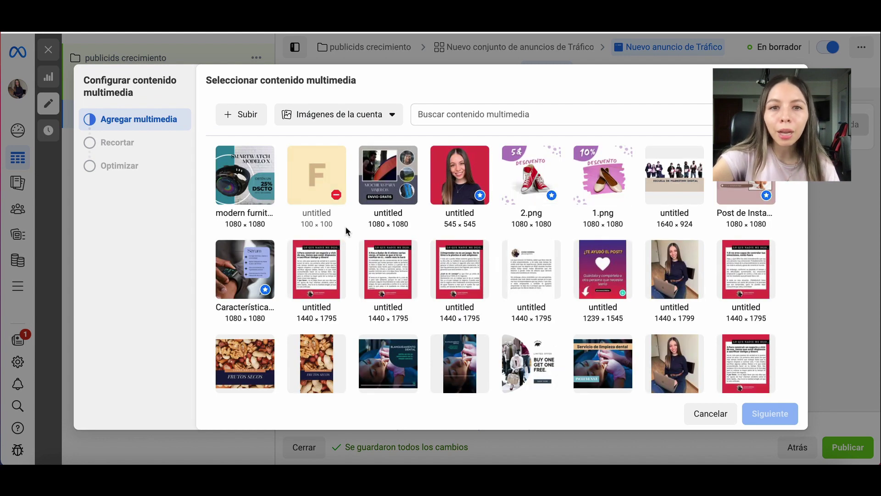
scroll(456, 263, down, 1)
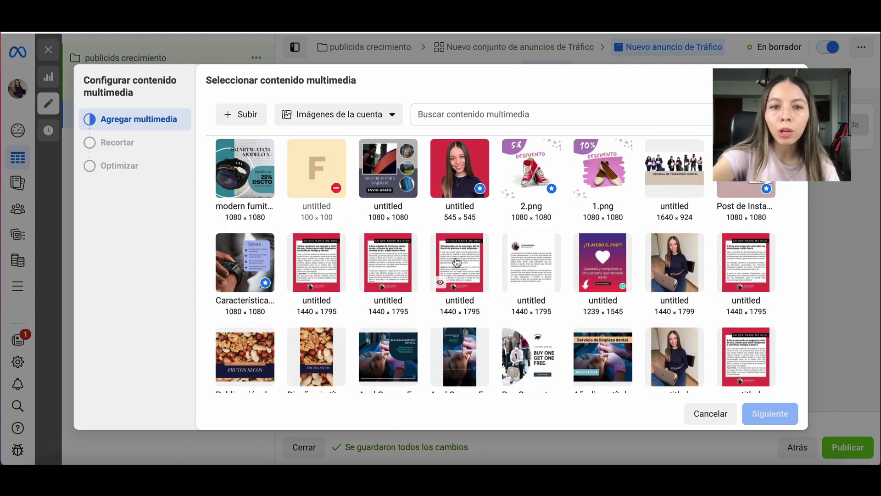
click(459, 313)
click(358, 313)
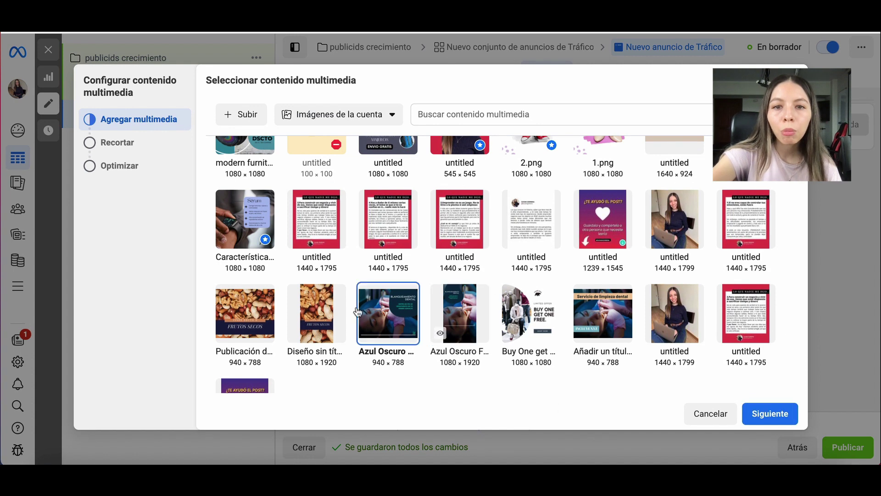
click(762, 413)
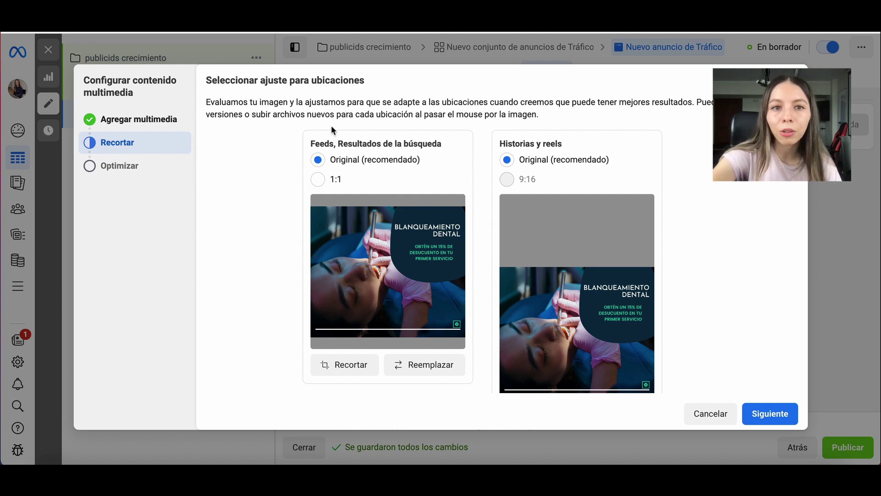
Step: Check the image fit for Feeds, Resultados de la búsqueda and Historias y reels, and accept the original ratio for both
drag(311, 142, 442, 156)
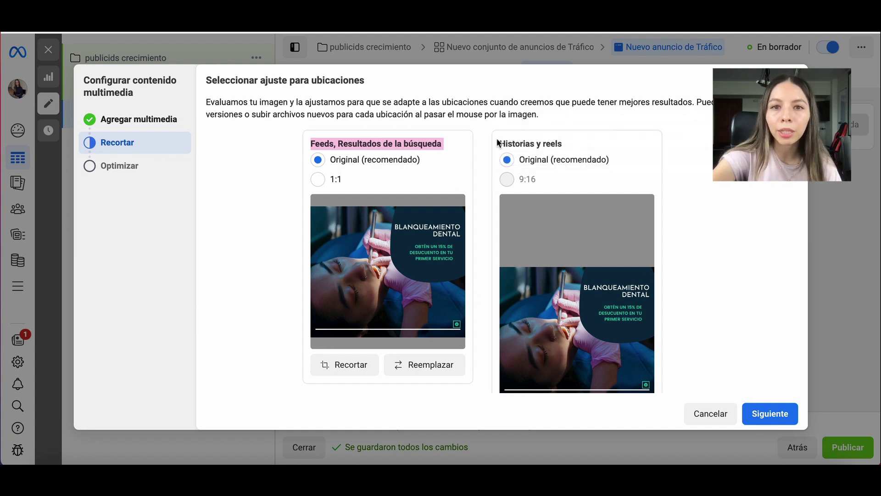
drag(500, 143, 561, 144)
scroll(693, 240, down, 3)
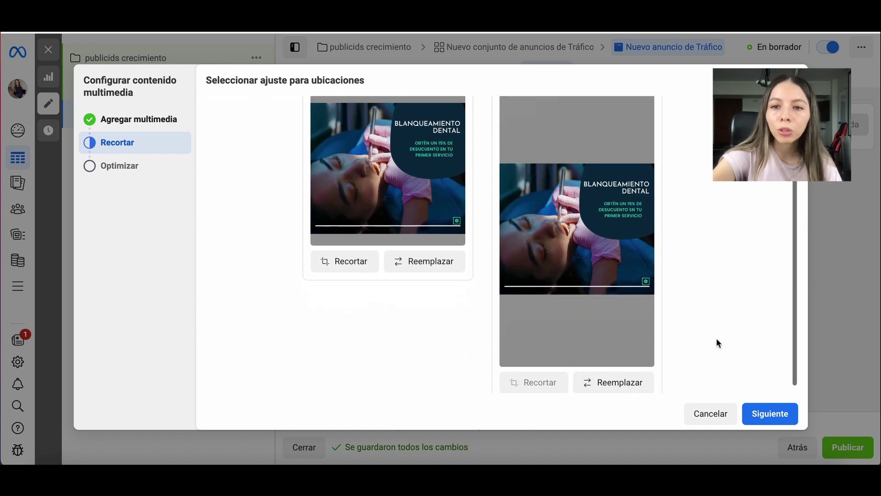
click(767, 413)
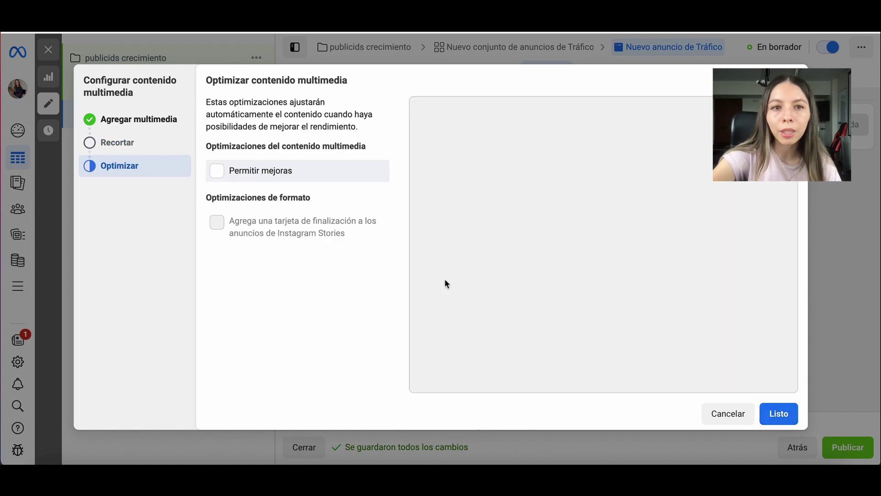
Step: Preview the Permitir mejoras media optimizations, leave that option disabled and finish the media setup
click(217, 171)
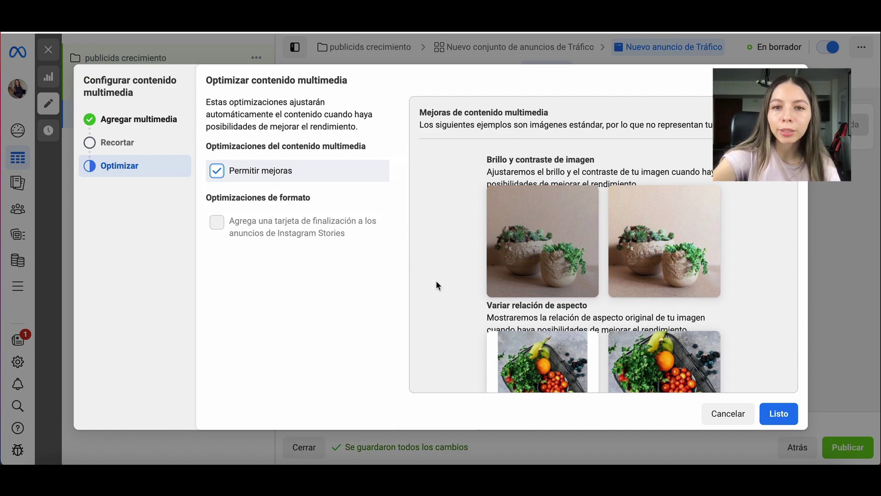
scroll(437, 282, down, 1)
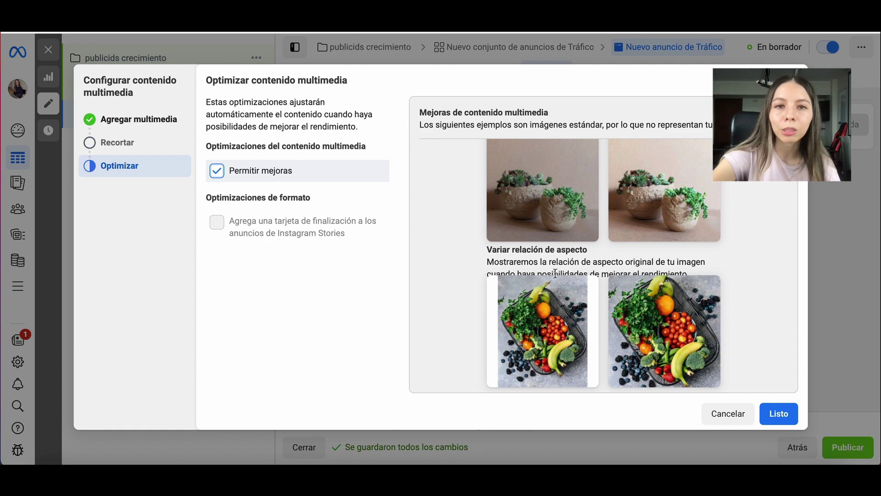
mouse_move(246, 250)
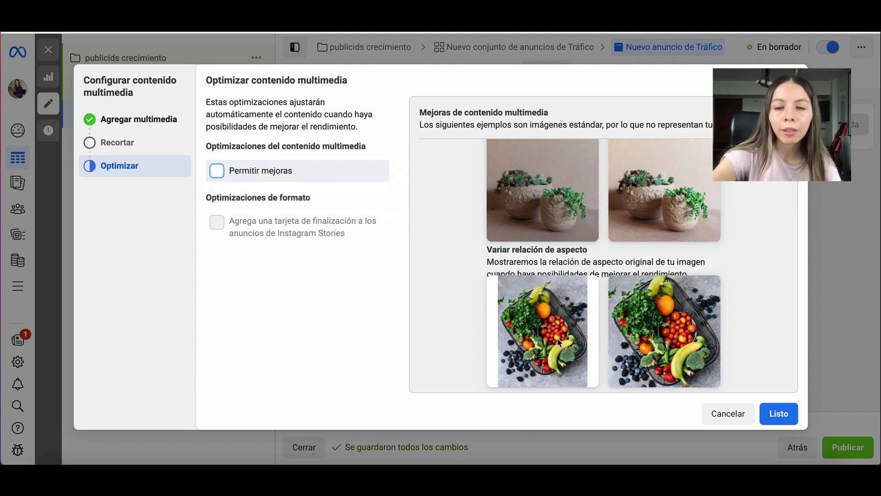
click(783, 414)
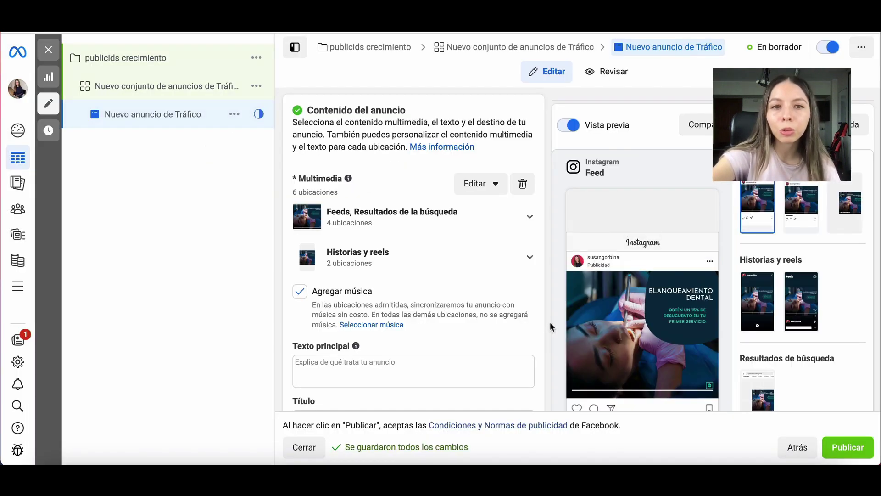
Step: Disable the Agregar música option for the ad's media
scroll(551, 321, down, 1)
scroll(551, 326, down, 1)
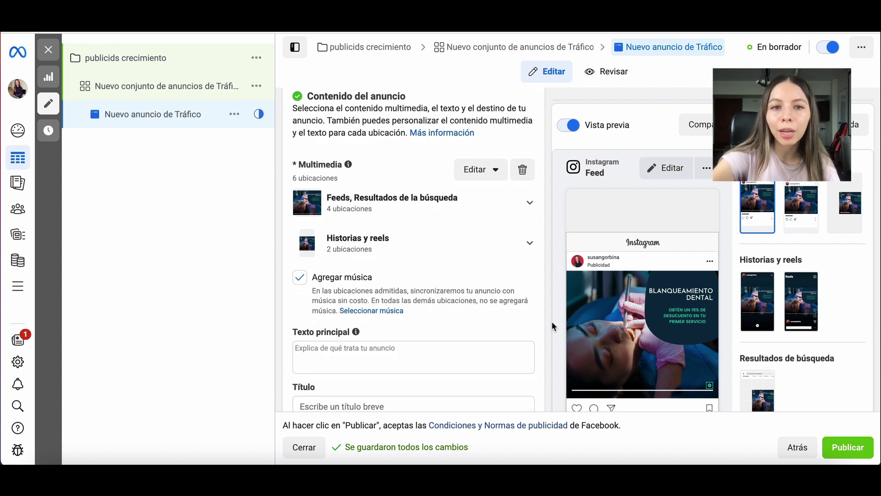
scroll(552, 321, down, 3)
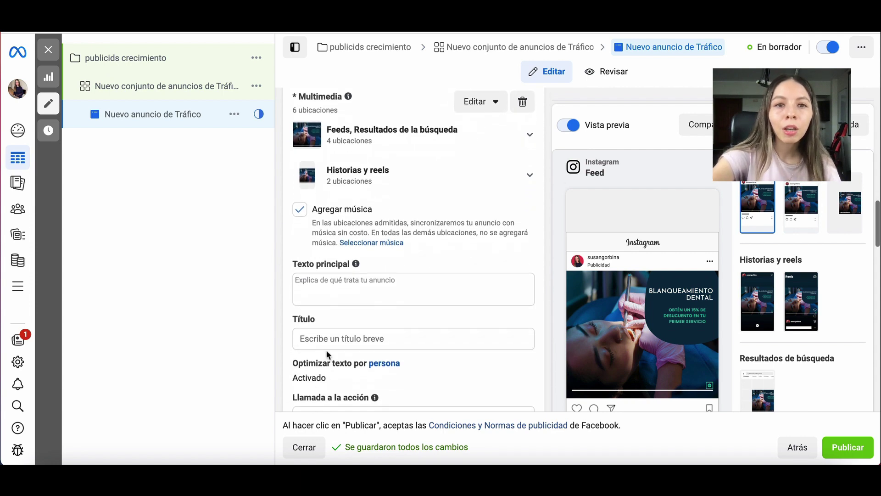
click(301, 212)
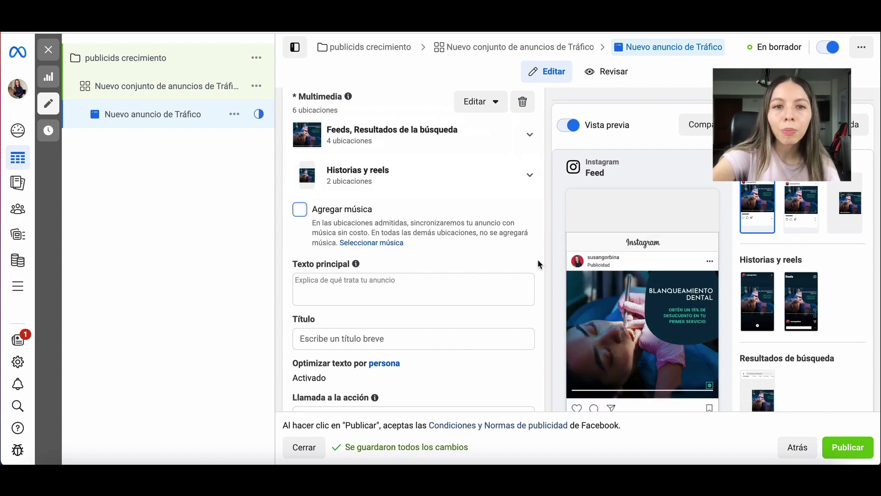
Step: Enter "texto de ejemplo" as the ad's primary text (Texto principal)
scroll(538, 259, down, 1)
scroll(538, 259, down, 3)
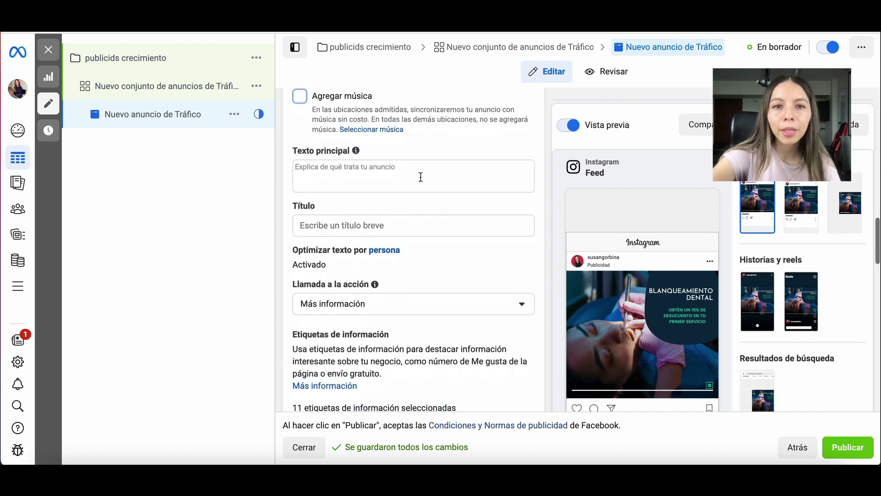
click(361, 173)
text(texto )
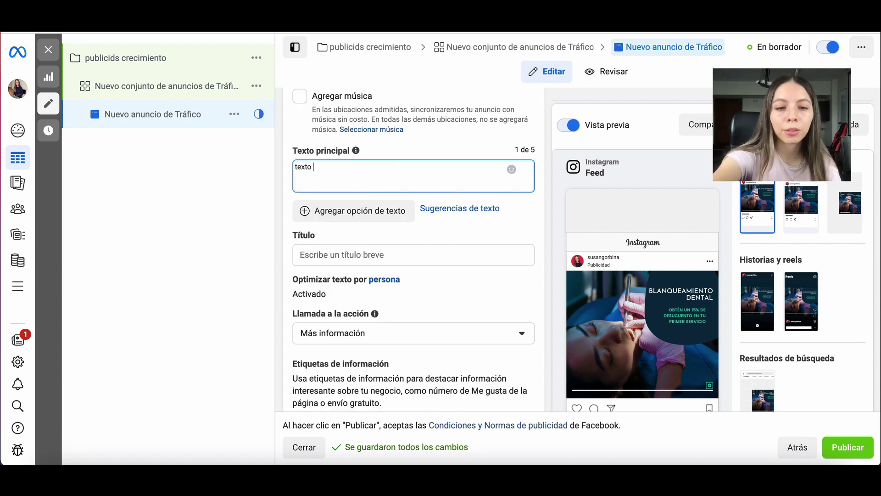
text(de ejemplo)
Step: Review the ad's remaining settings: call to action, information labels, Destino, Idiomas and Seguimiento
scroll(413, 188, down, 1)
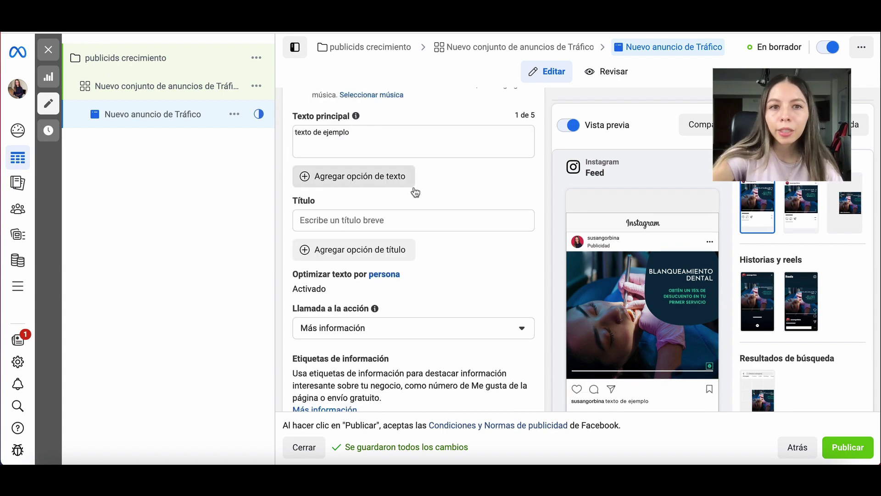
scroll(548, 277, down, 5)
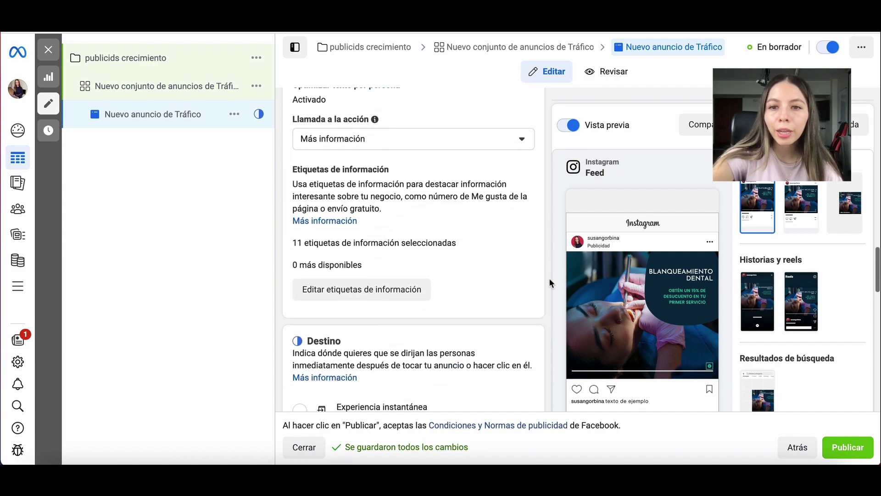
scroll(710, 344, down, 10)
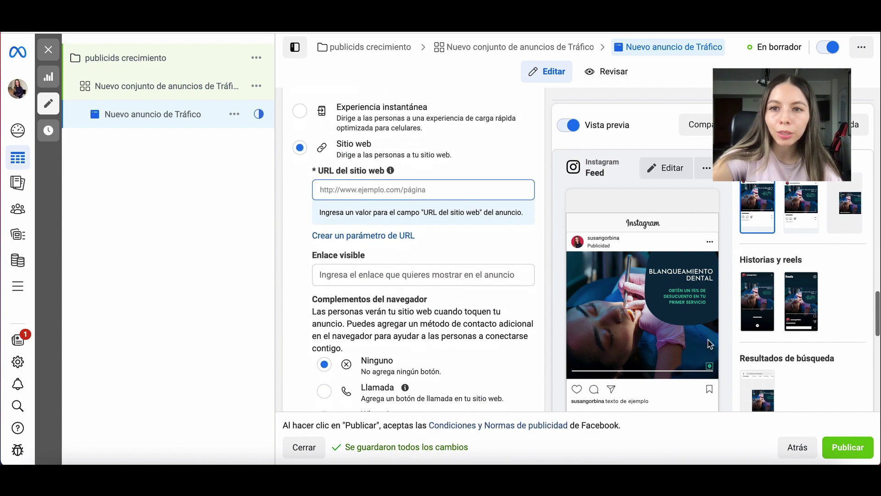
scroll(692, 274, down, 6)
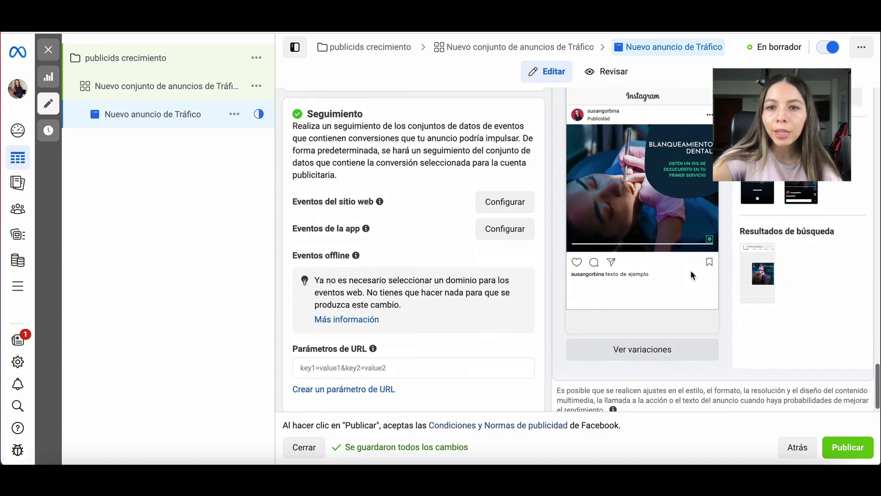
scroll(691, 270, up, 1)
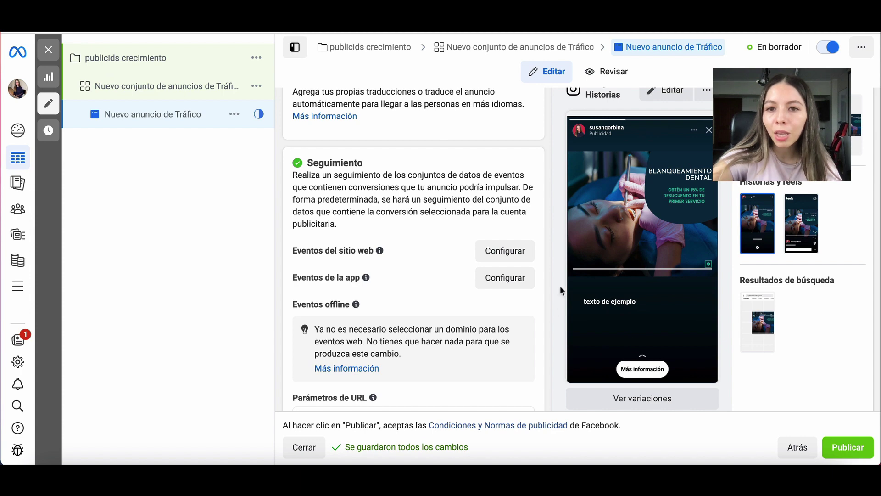
scroll(422, 317, up, 10)
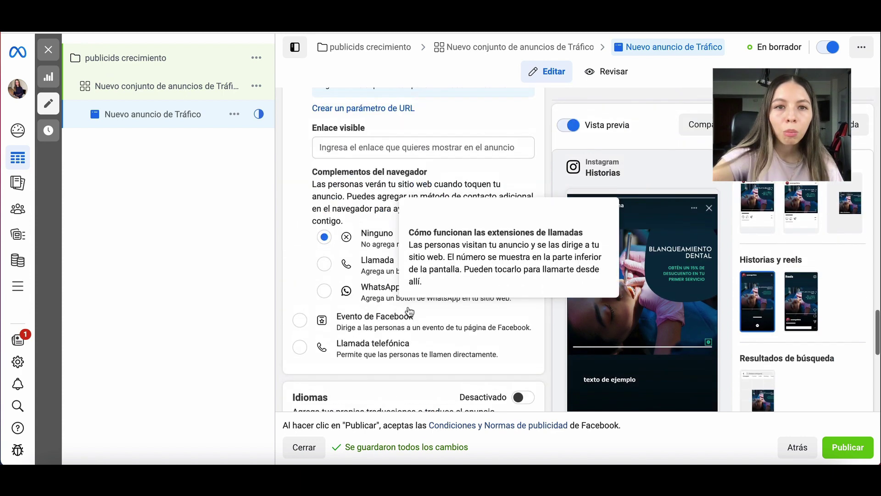
scroll(408, 307, up, 6)
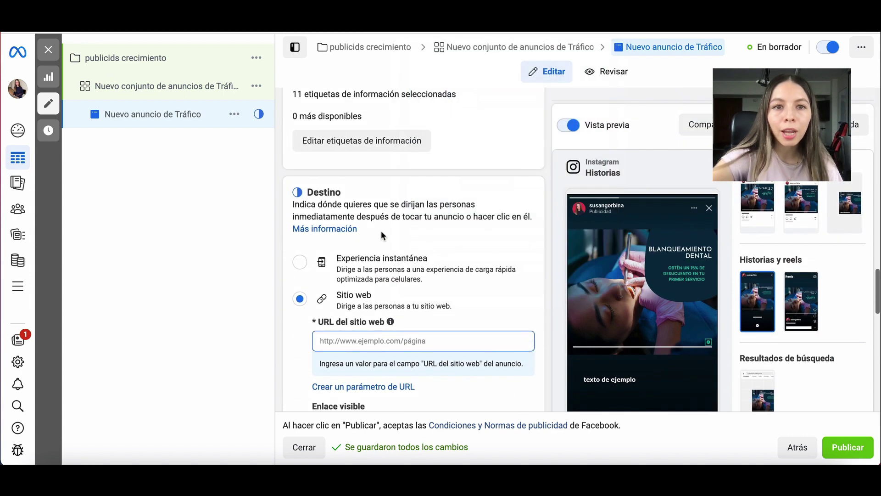
Step: Look through the available Llamada a la acción options and set the ad's call to action to Obtener oferta
scroll(409, 254, up, 2)
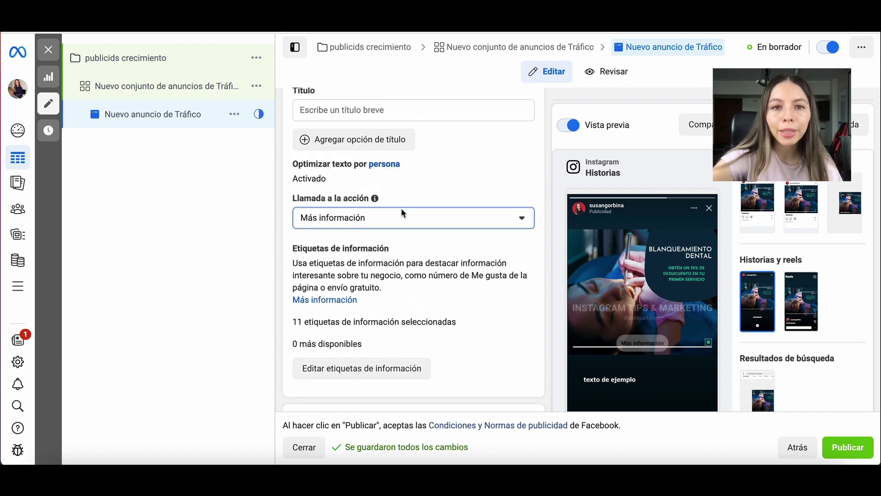
click(440, 219)
scroll(404, 317, down, 4)
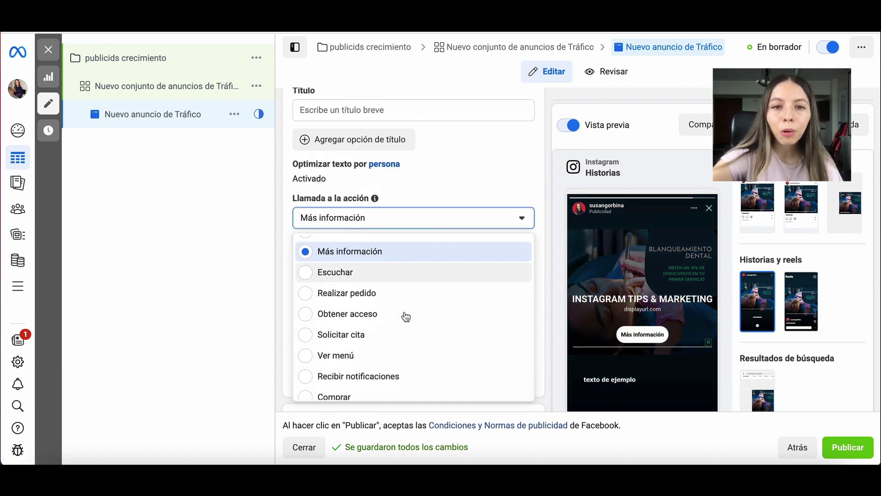
scroll(404, 351, up, 4)
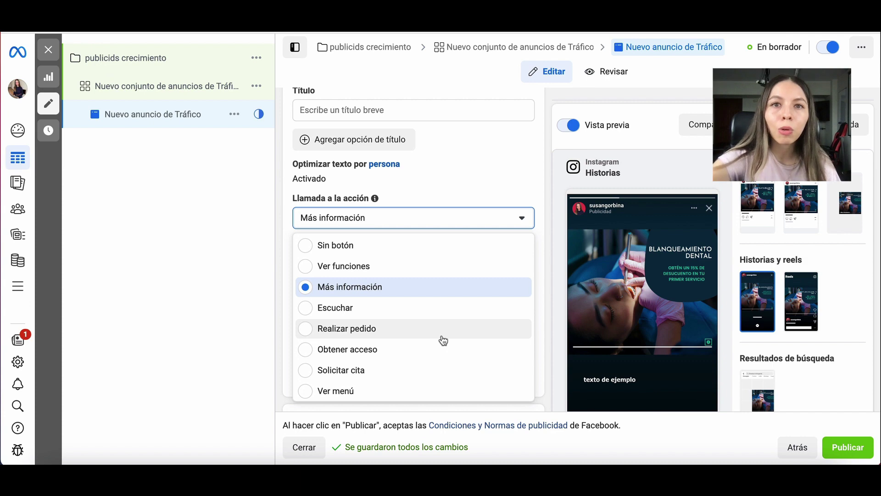
scroll(419, 202, up, 1)
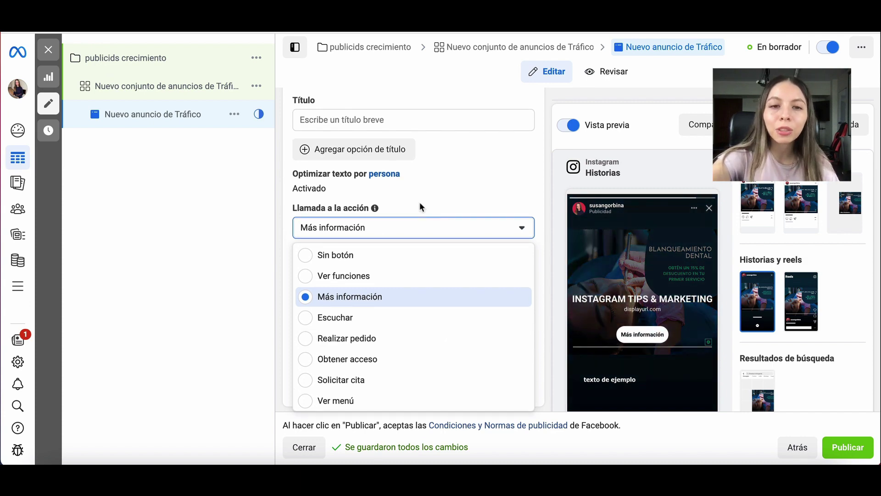
scroll(399, 302, down, 4)
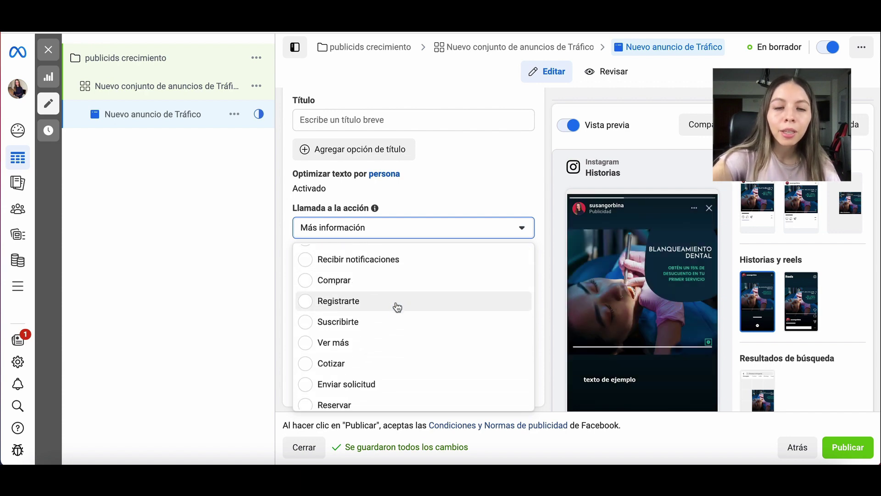
scroll(393, 325, down, 3)
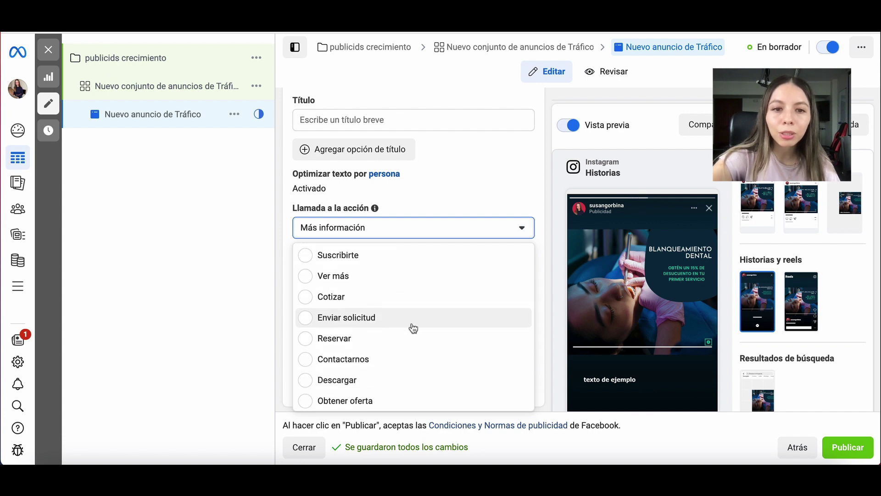
scroll(404, 330, down, 1)
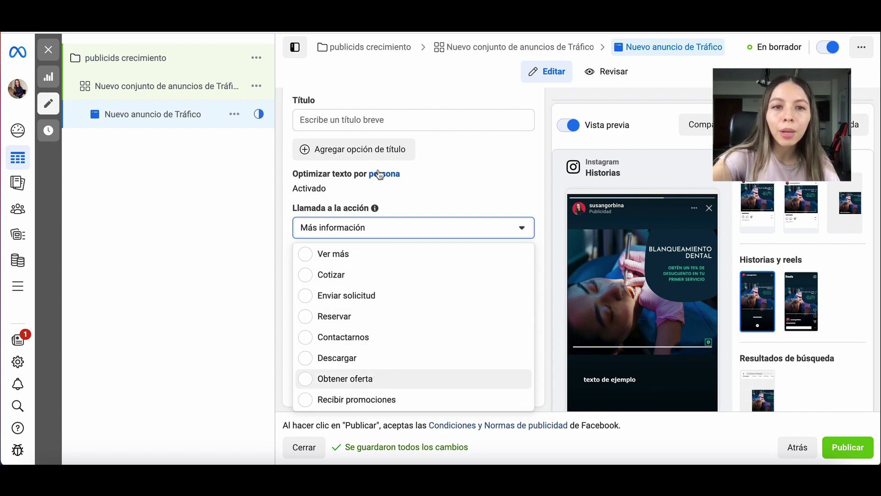
click(378, 378)
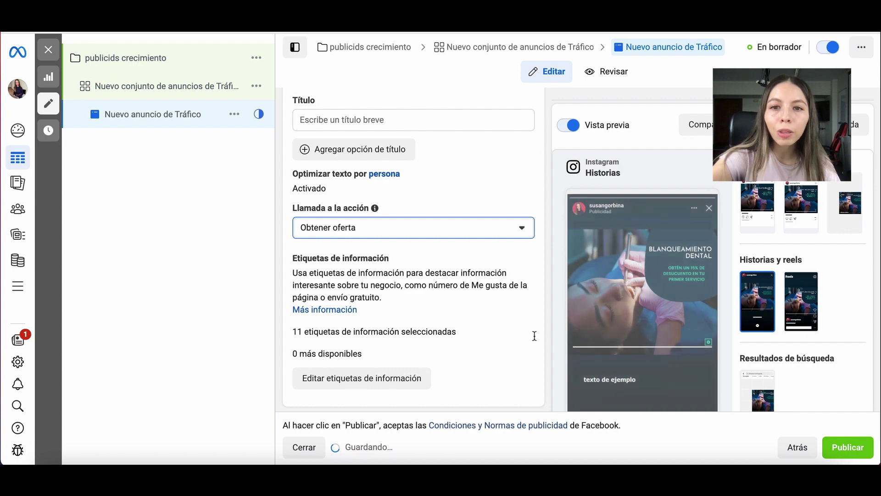
Step: Enter the account's Instagram profile link as the website URL (URL del sitio web) of the Sitio web destination
scroll(536, 341, down, 6)
scroll(620, 337, down, 13)
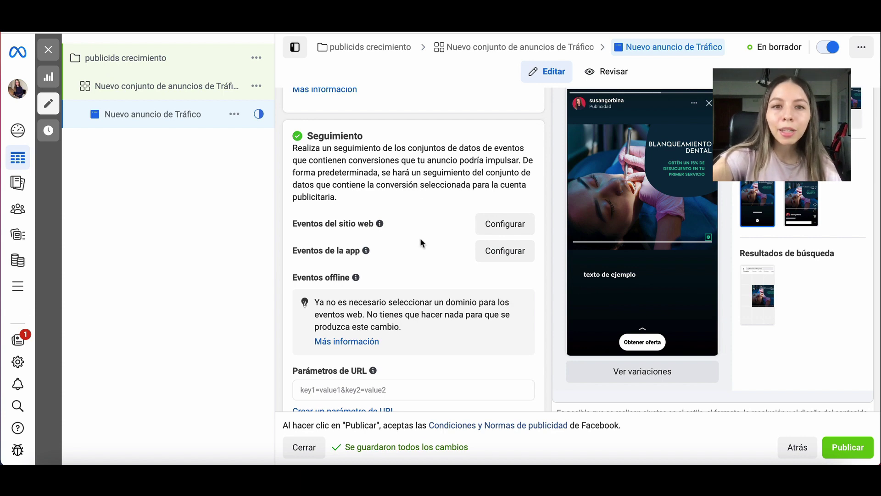
scroll(420, 239, up, 3)
scroll(420, 238, up, 10)
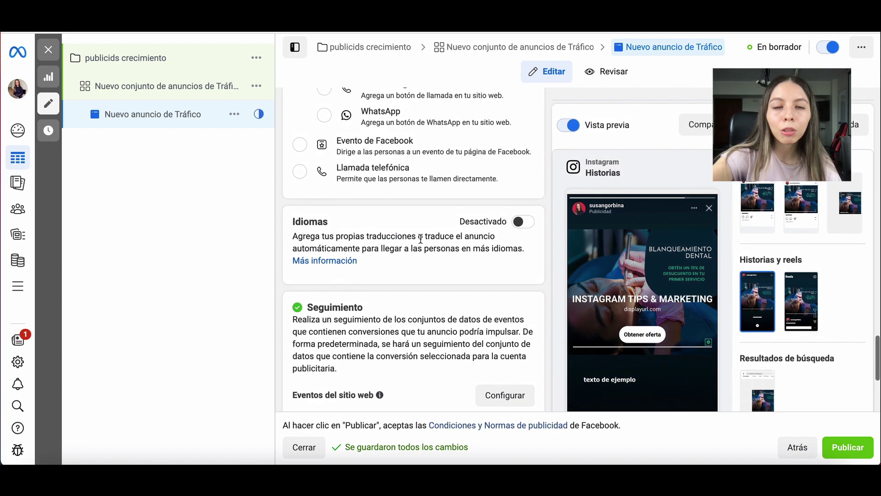
scroll(420, 239, up, 1)
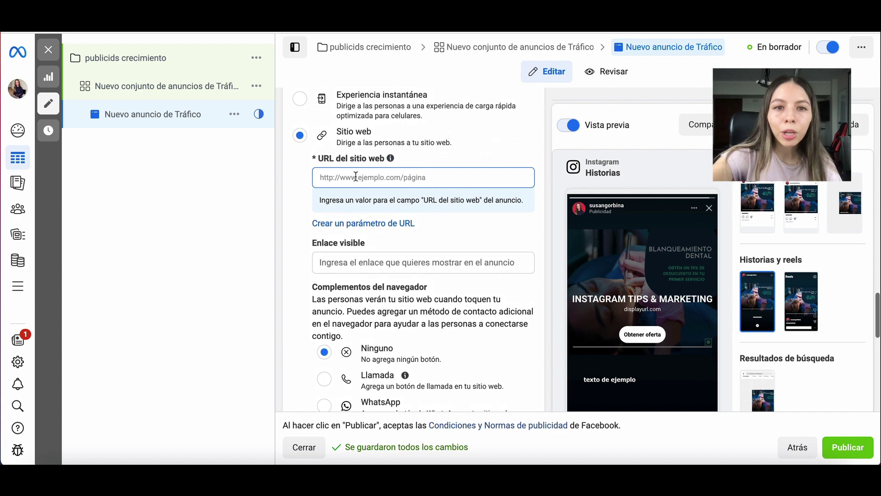
click(360, 182)
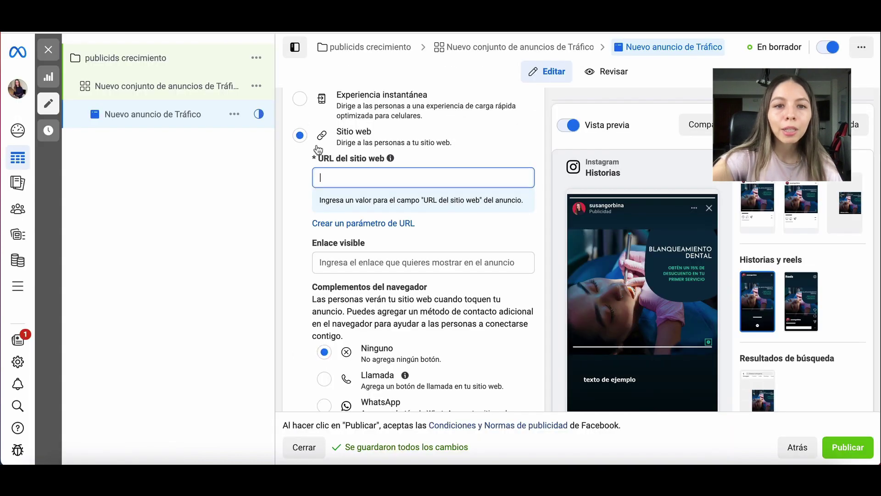
text(https://www.instagram.com/susangorbinacom)
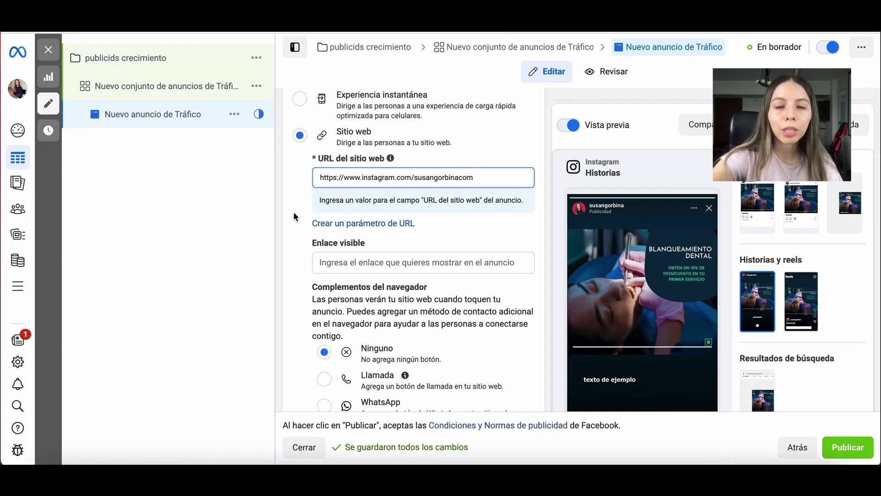
Step: Examine the Destino section's website URL, visible link and browser add-on options alongside the Instagram Historias preview
scroll(303, 252, up, 1)
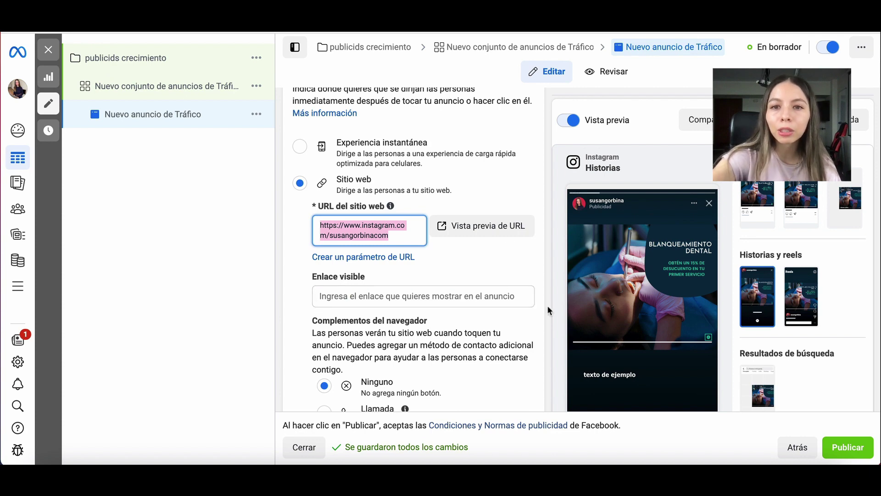
scroll(547, 304, down, 1)
scroll(548, 294, down, 2)
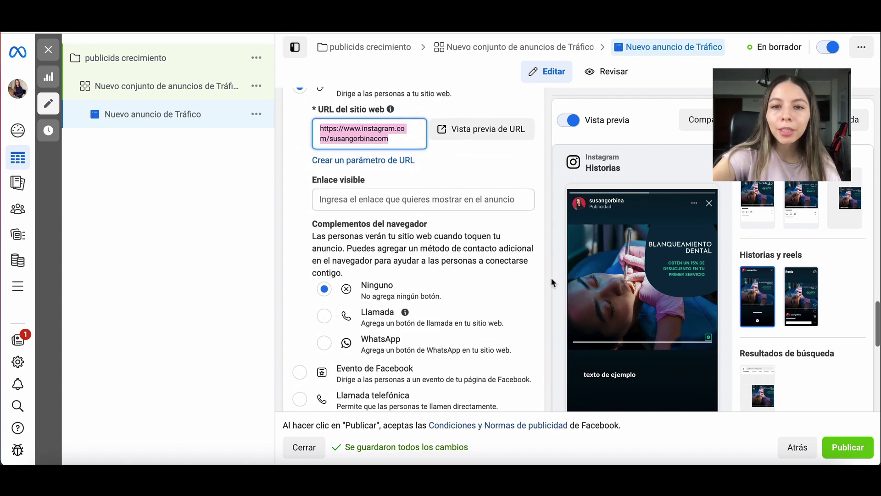
scroll(552, 278, up, 1)
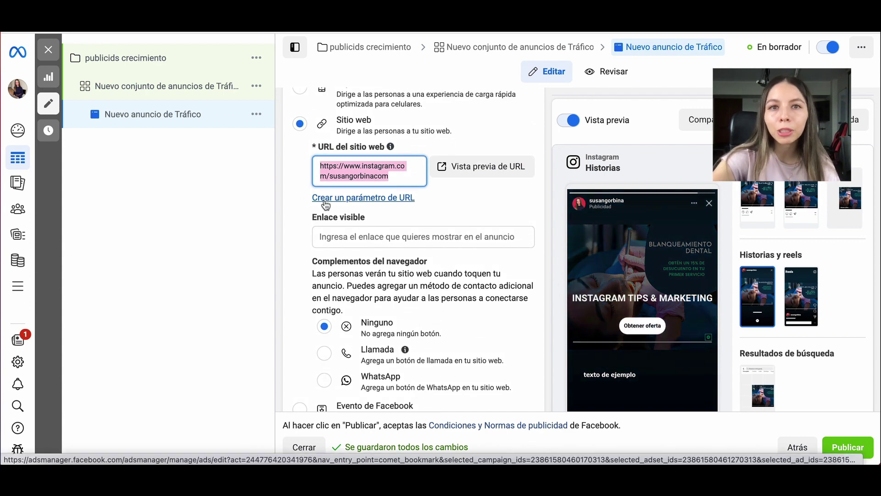
scroll(285, 259, up, 2)
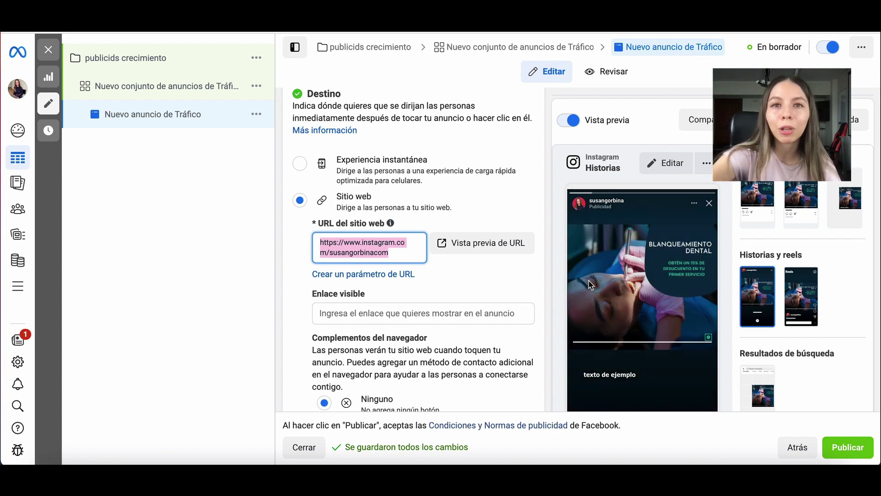
scroll(537, 253, down, 2)
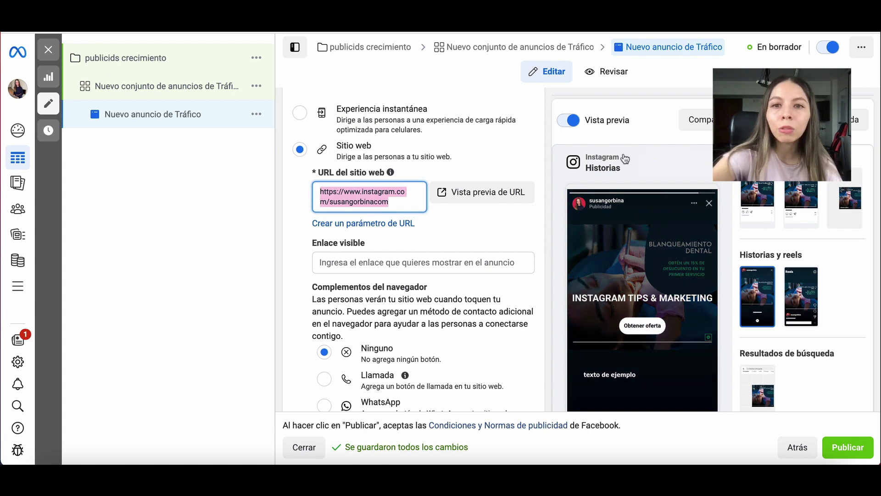
mouse_move(590, 256)
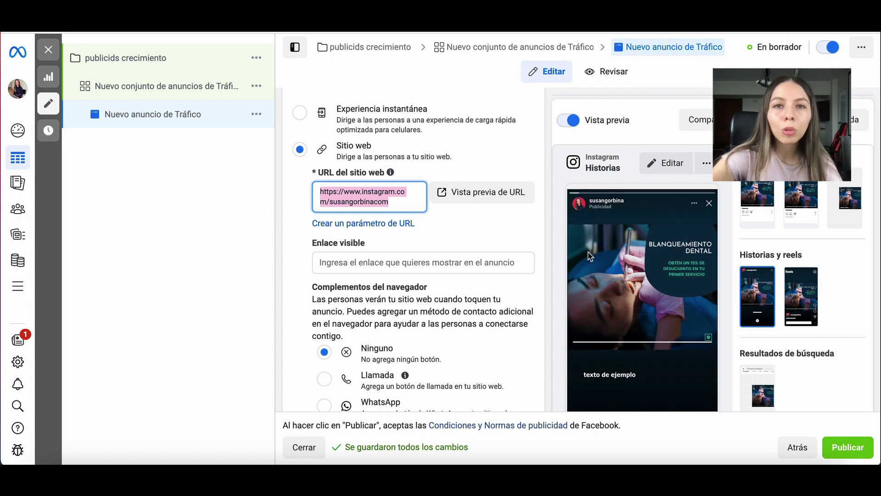
scroll(536, 262, up, 2)
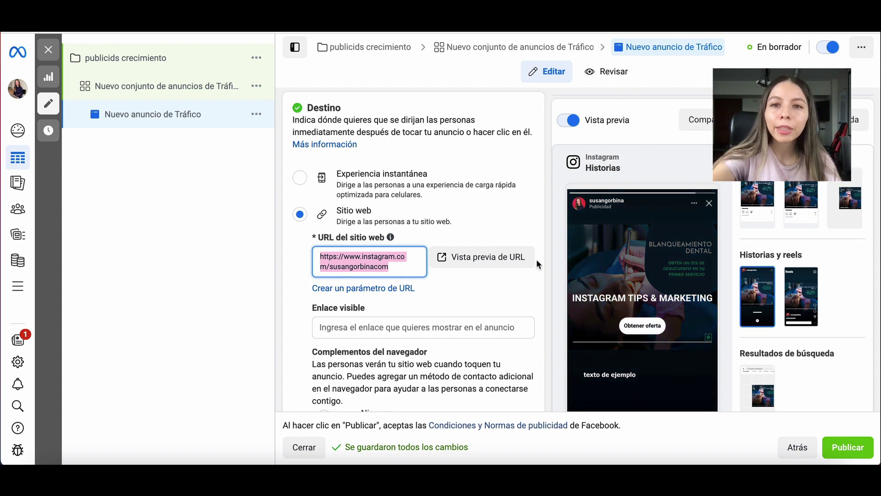
mouse_move(592, 279)
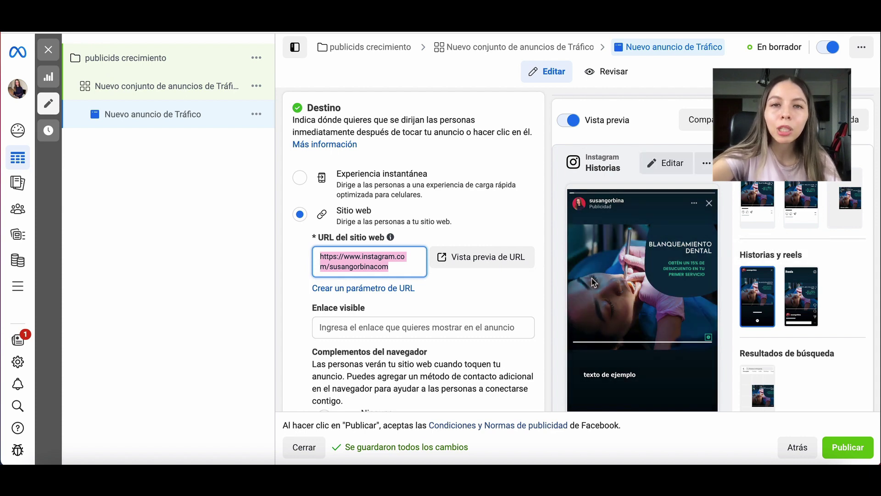